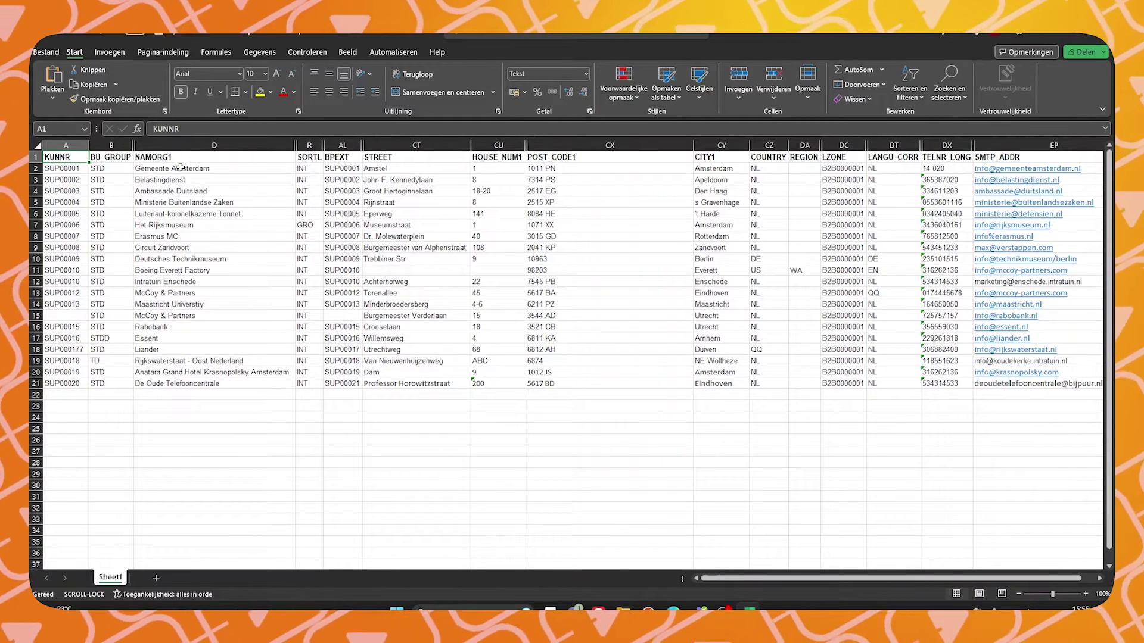
Look over the supplier names in the worksheet, switch to Trifacta in the browser and bring up the McCoy TV flow's Content checker recipe.
left_click_drag(170, 169, 176, 343)
left_click(193, 405)
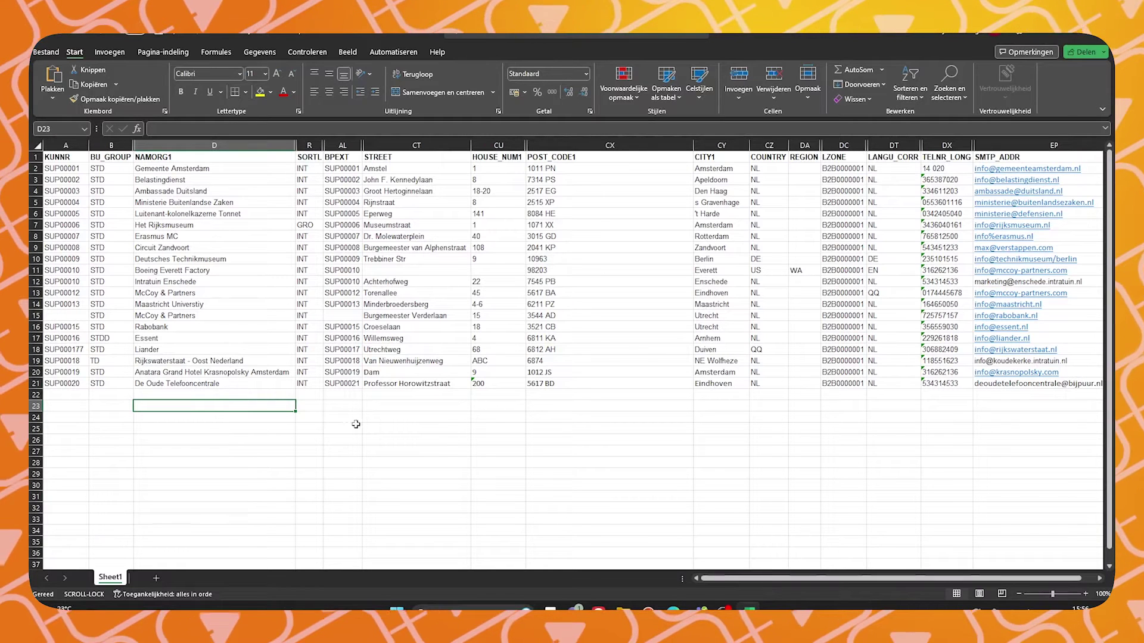
left_click(598, 611)
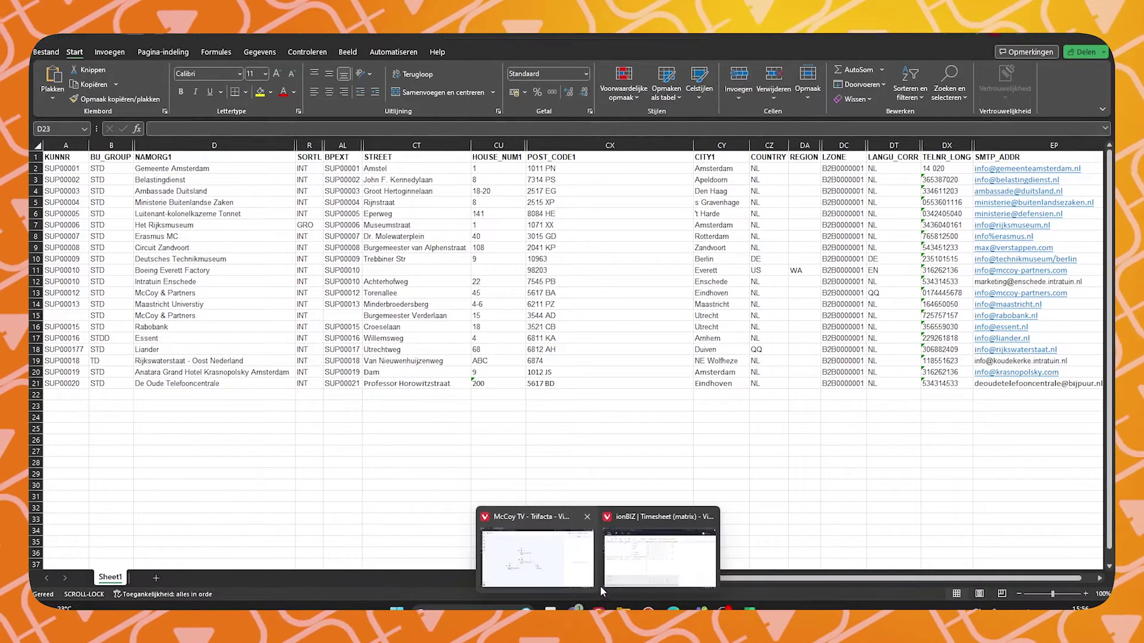
left_click(523, 556)
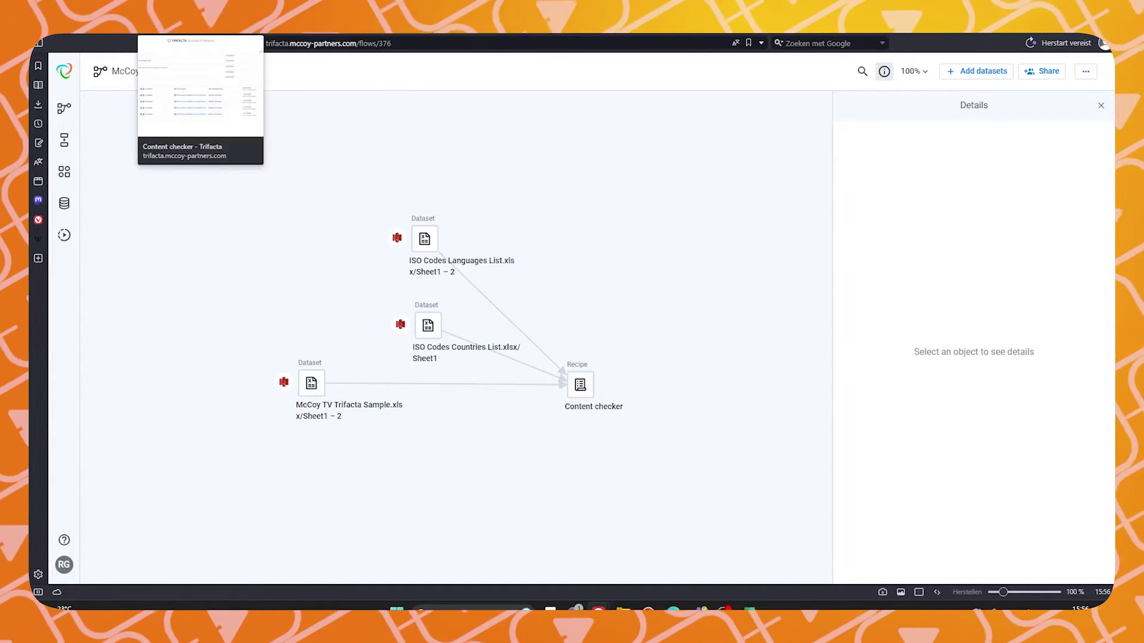
left_click(111, 55)
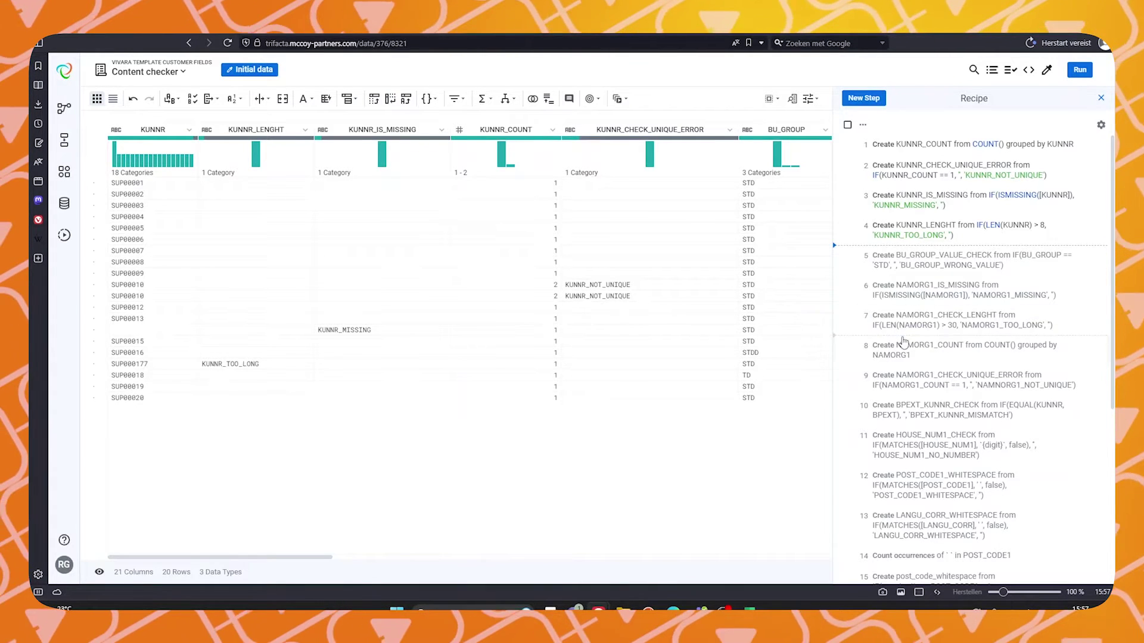
Review the remaining Content checker recipe steps and examine the error columns from ERROR_LIST through COUNTRY_VALUE_CHECK.
scroll(902, 341, "down", 6)
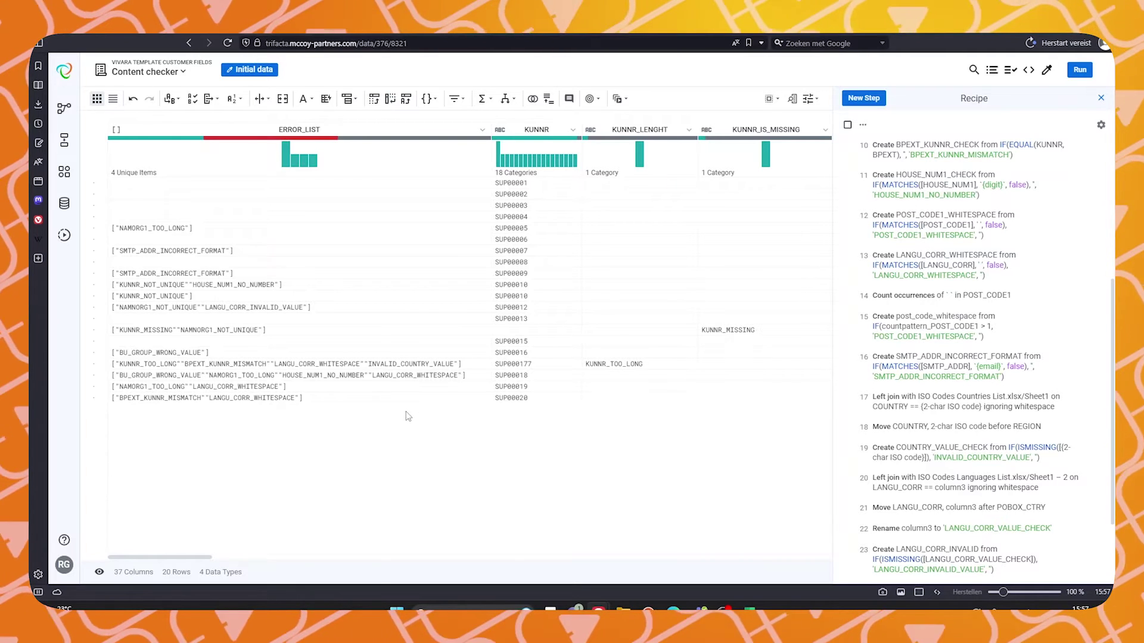
left_click_drag(155, 559, 324, 563)
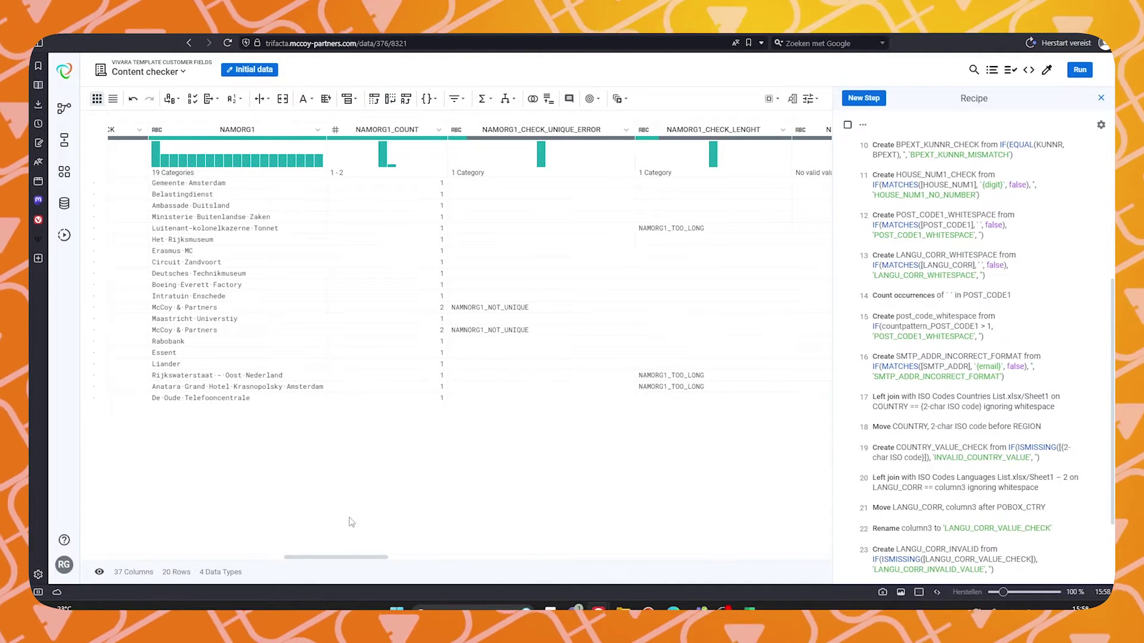
left_click_drag(347, 557, 480, 557)
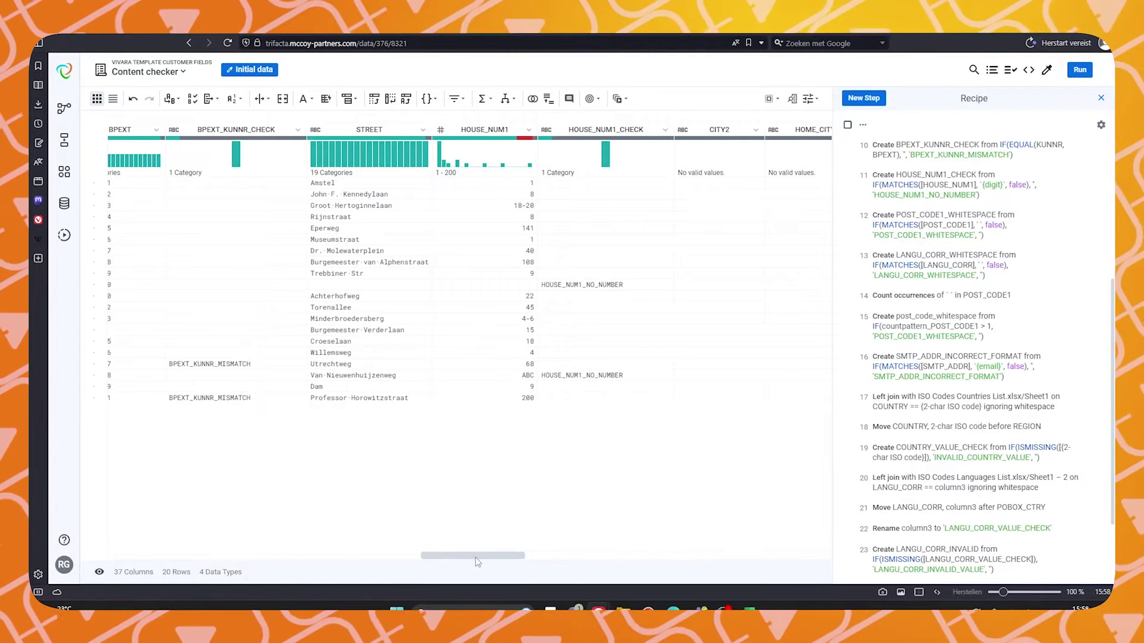
left_click_drag(473, 563, 645, 565)
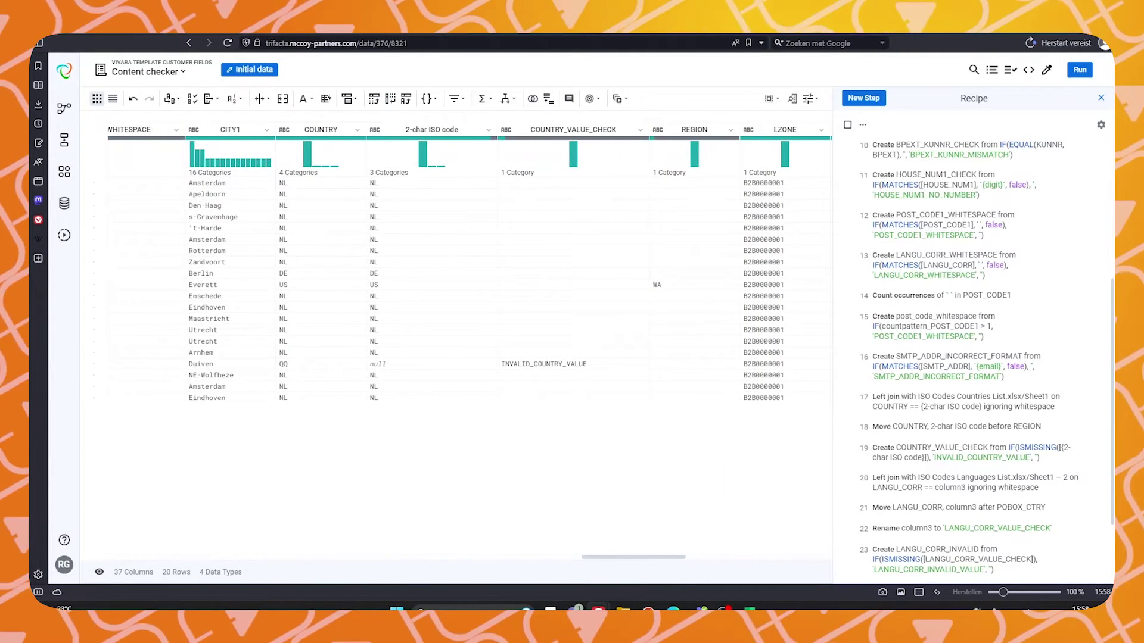
Check the ISO code datasets feeding the flow, return to Content checker and examine the language and SMTP_ADDR check columns.
left_click(63, 108)
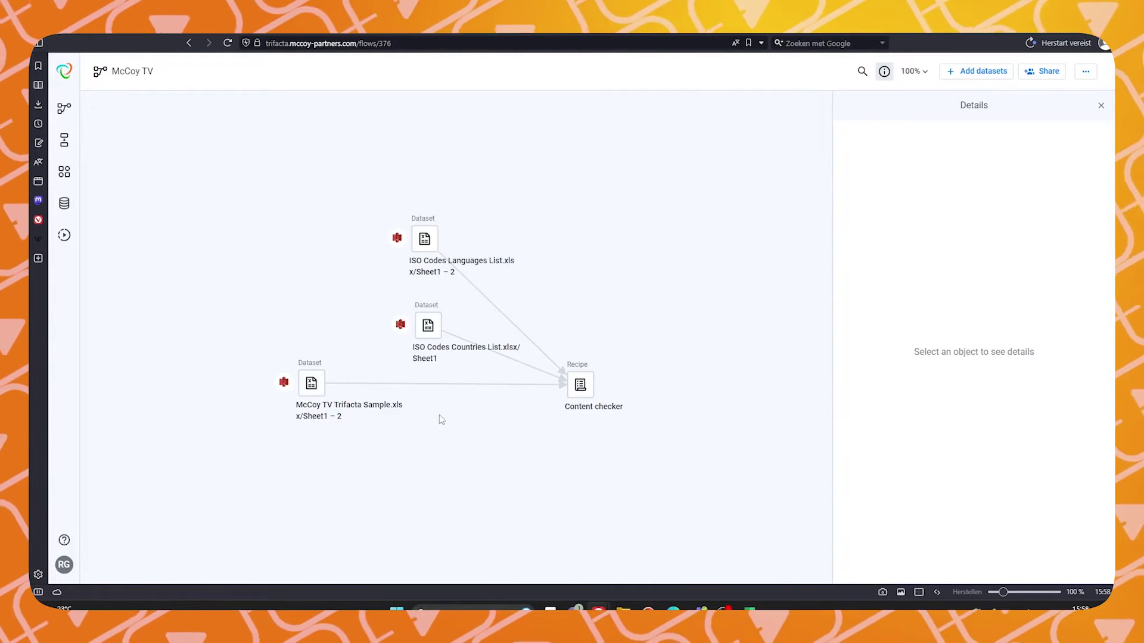
left_click(189, 43)
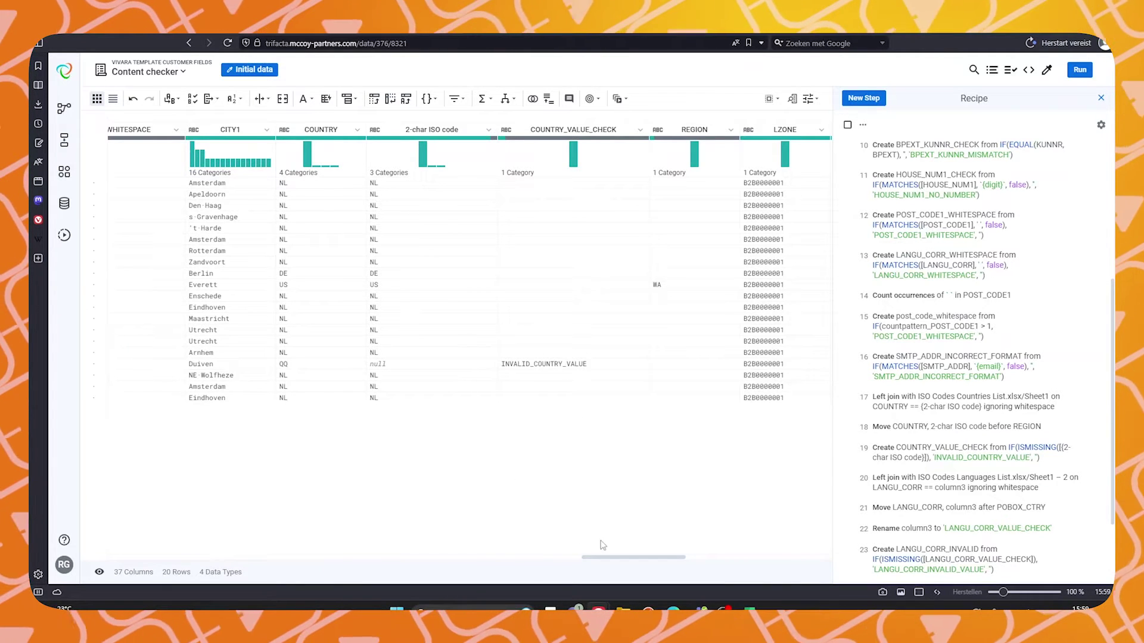
left_click_drag(620, 556, 780, 557)
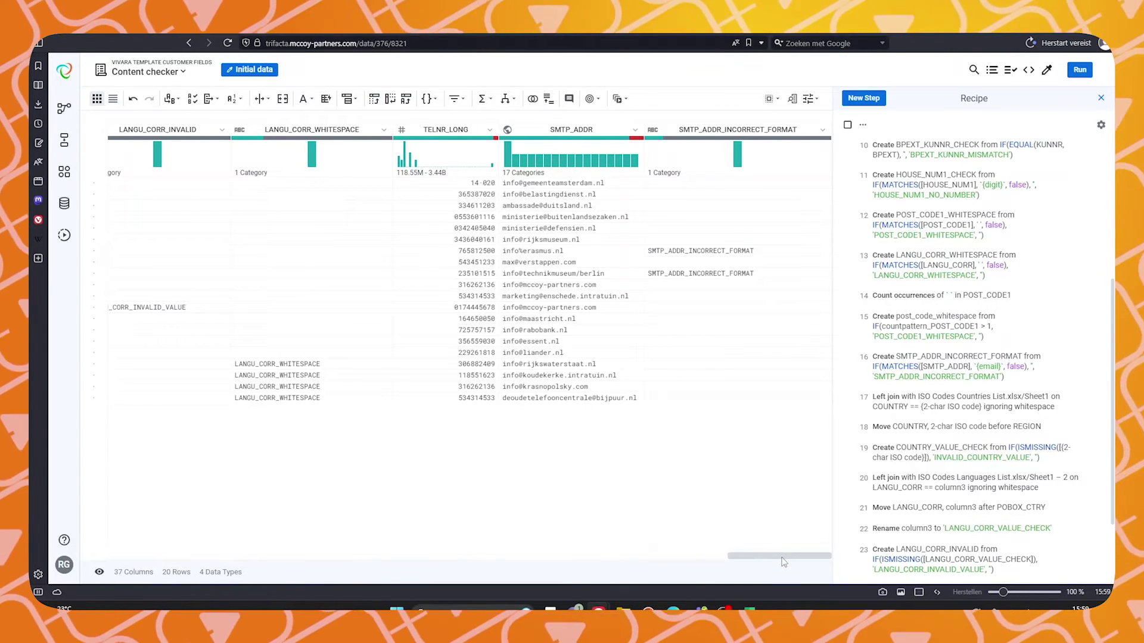
left_click_drag(783, 556, 505, 544)
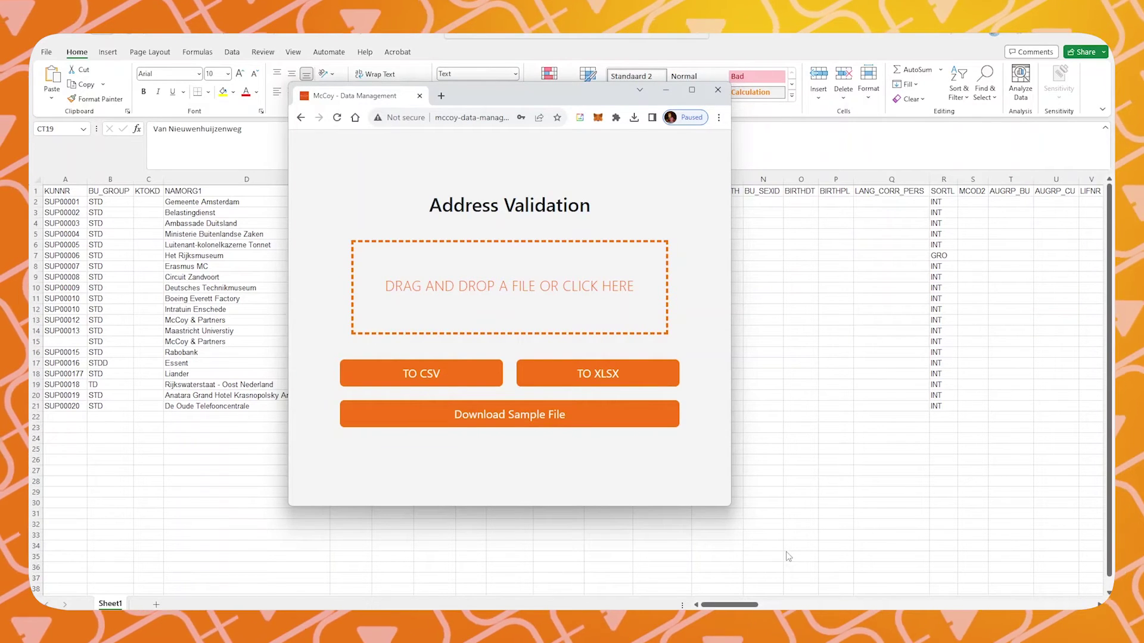
Switch to the supplier workbook in Excel and examine its street, house number, postal code, city and country columns.
key("alt+Tab")
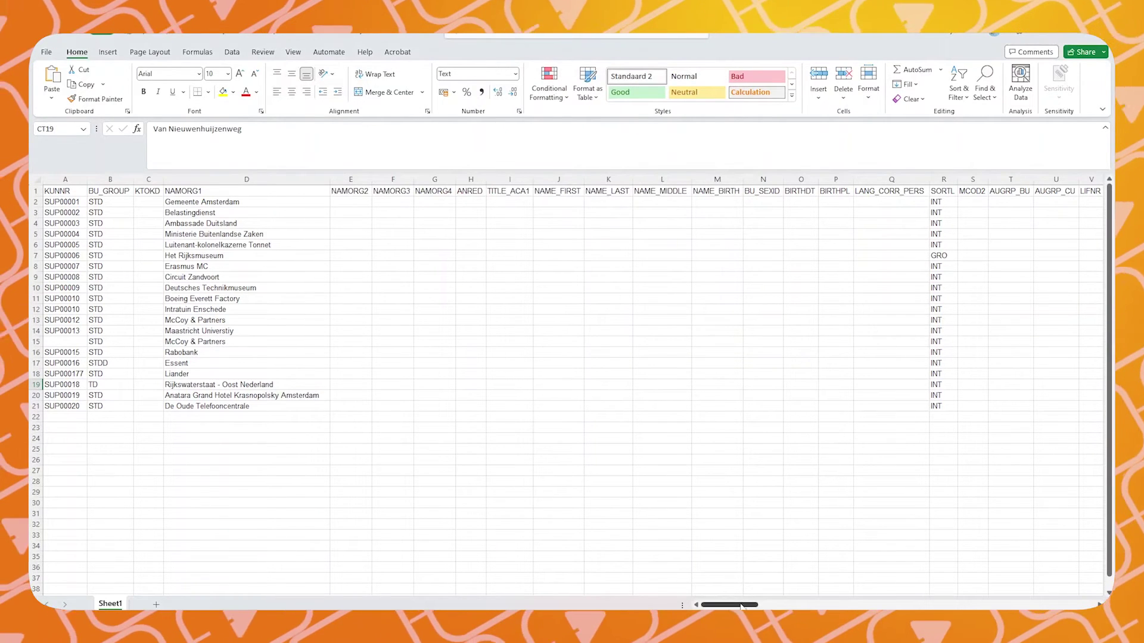
left_click_drag(740, 607, 931, 607)
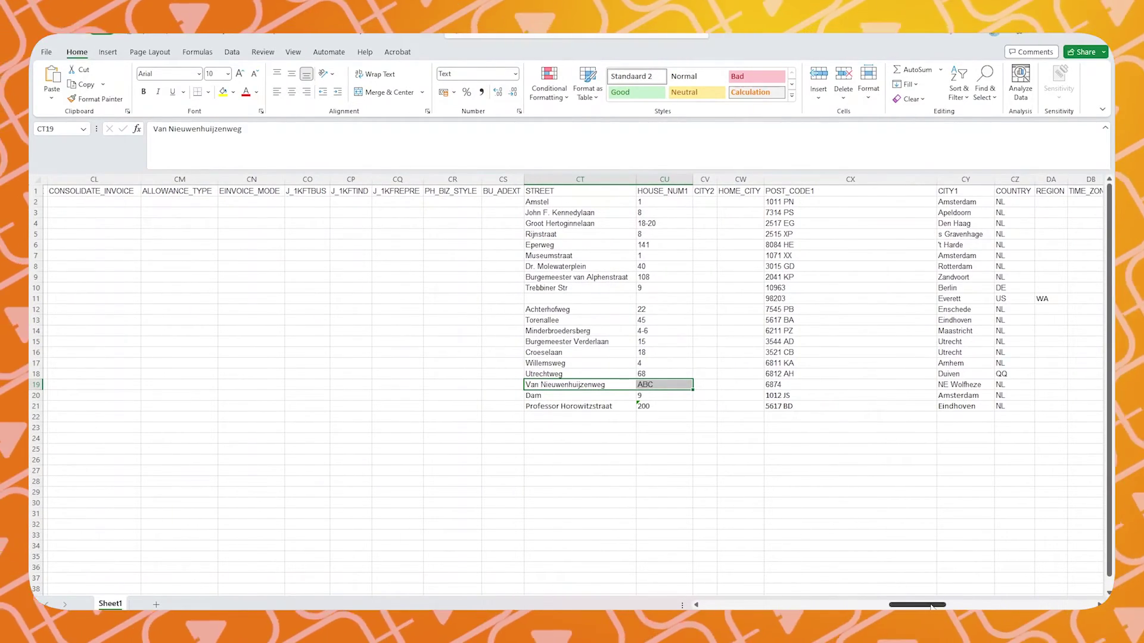
left_click_drag(933, 607, 938, 606)
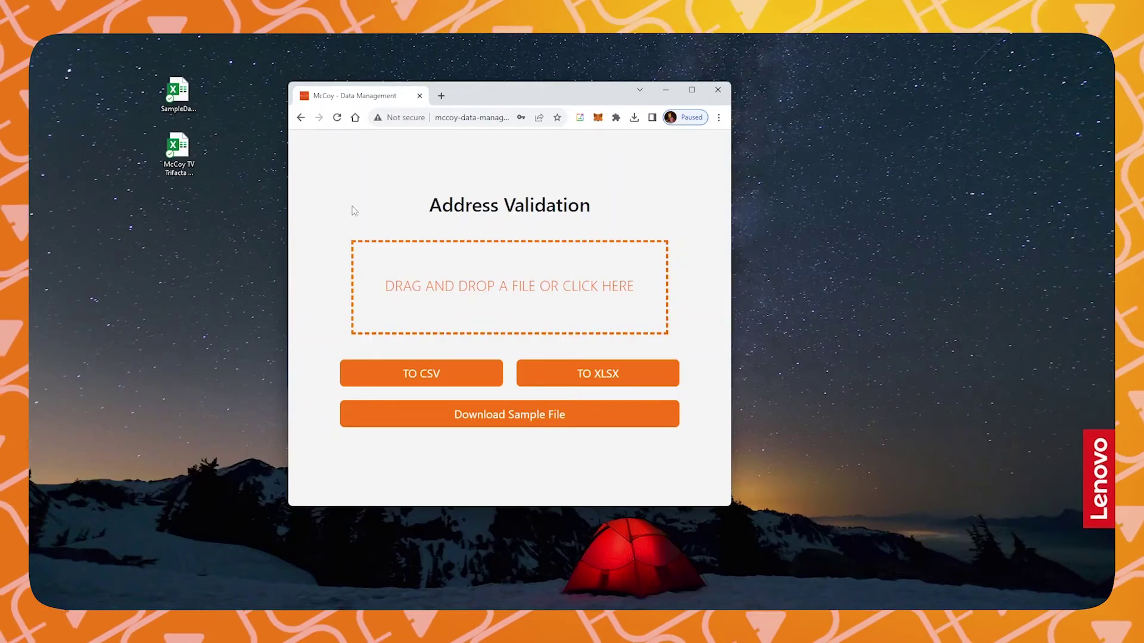
Upload the SampleDataMcCoyTV.xlsx file to the Address Validation page and generate the result in XLSX format.
left_click_drag(192, 109, 423, 282)
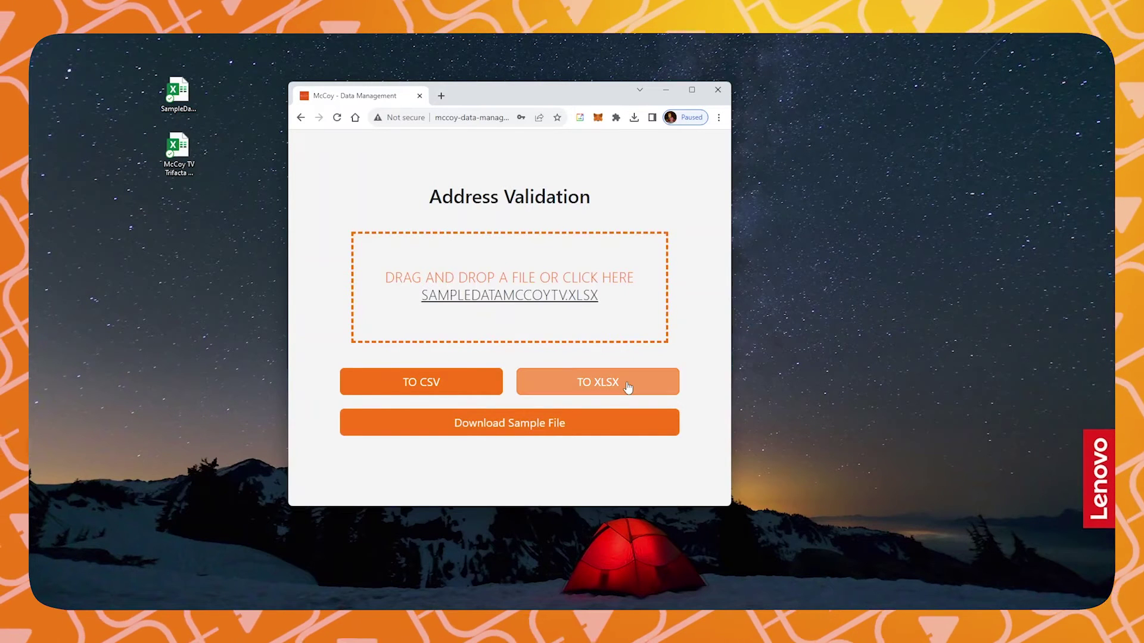
left_click(628, 388)
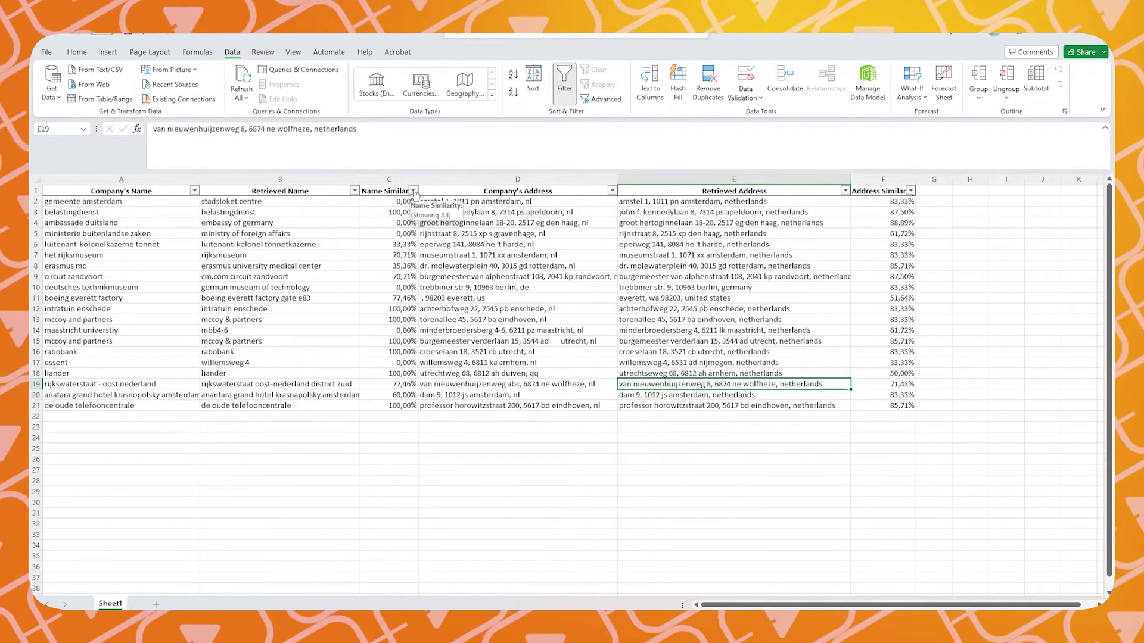
Filter the validation results to show only rows with a Name Similarity of 100,00%.
left_click(414, 191)
left_click(300, 327)
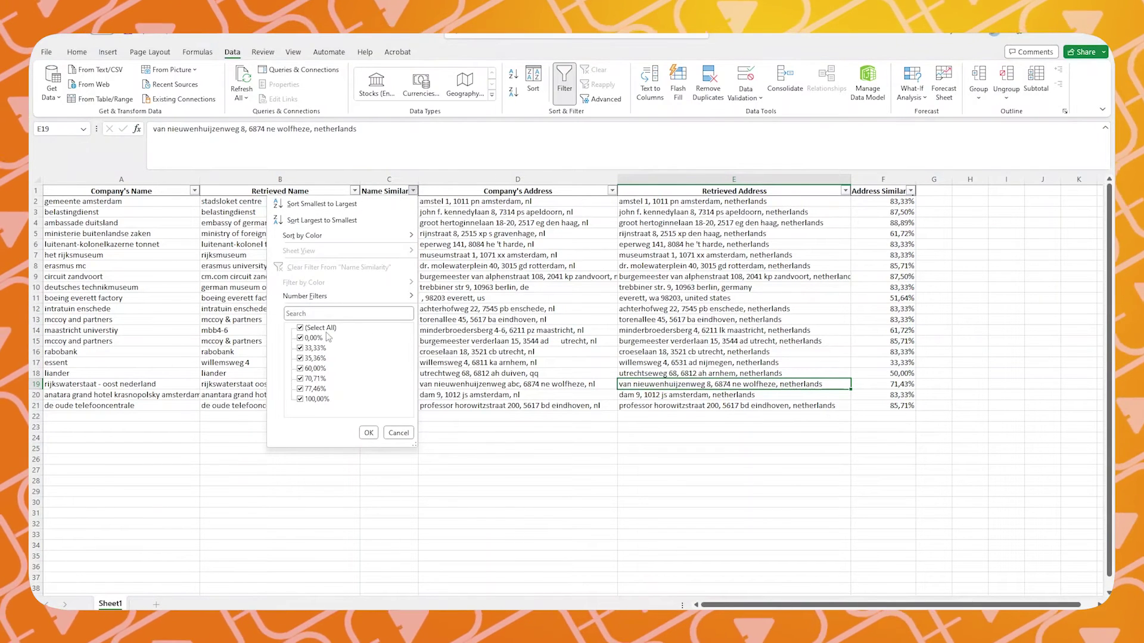
left_click(301, 400)
left_click(368, 433)
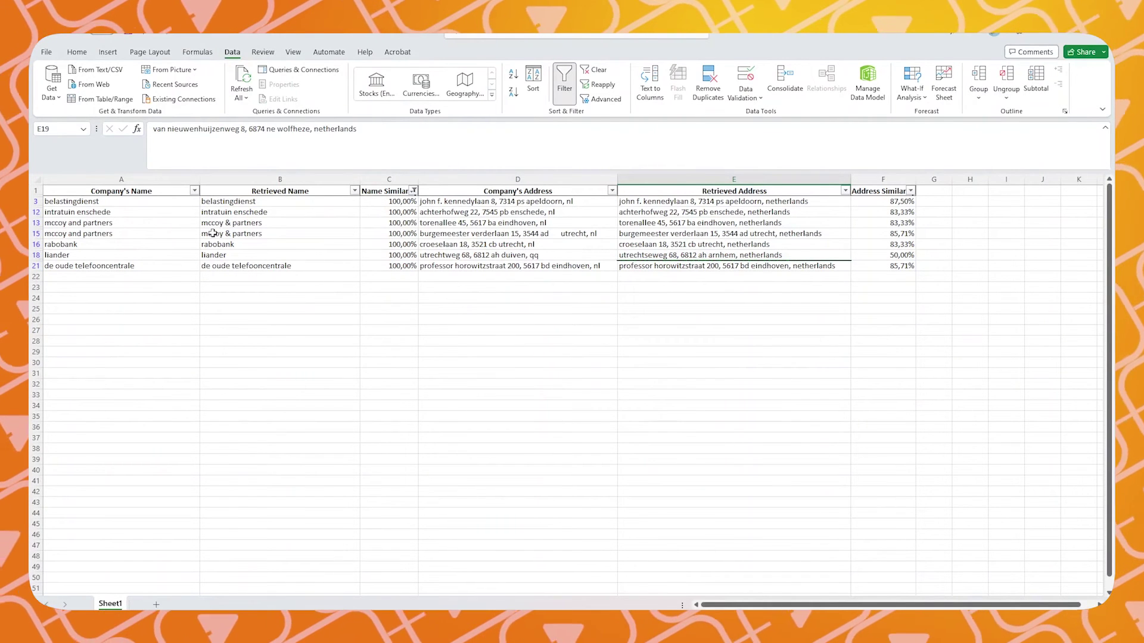
Filter Name Similarity to 60,00%, 70,71% and 77,46%, and compare the company and retrieved names for het rijksmuseum and circuit zandvoort.
left_click(413, 191)
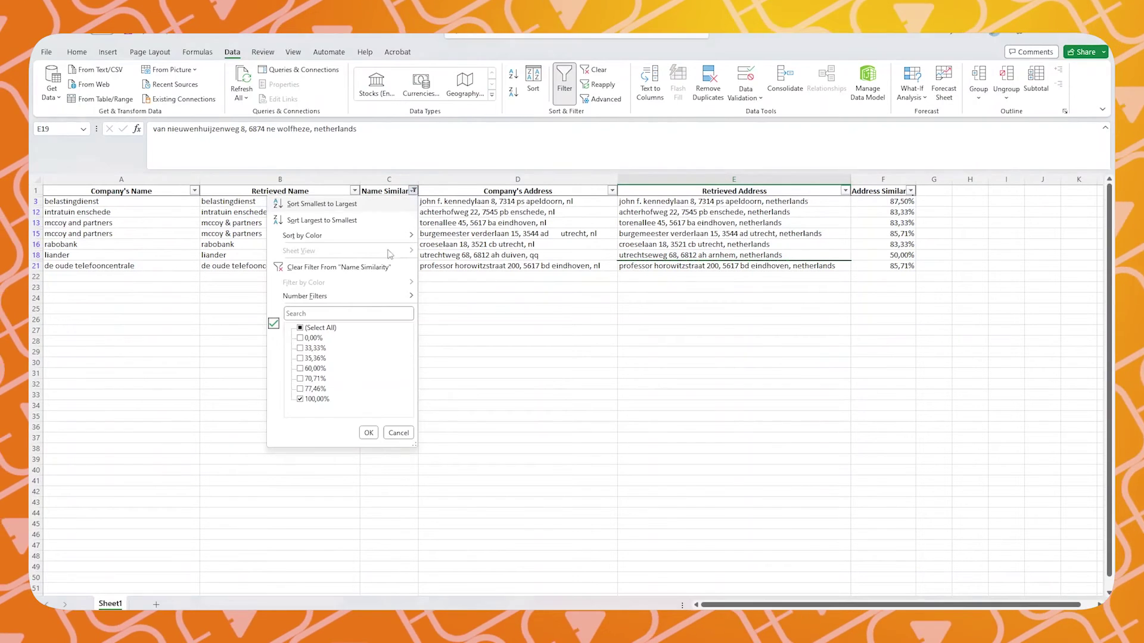
left_click(300, 398)
left_click(301, 390)
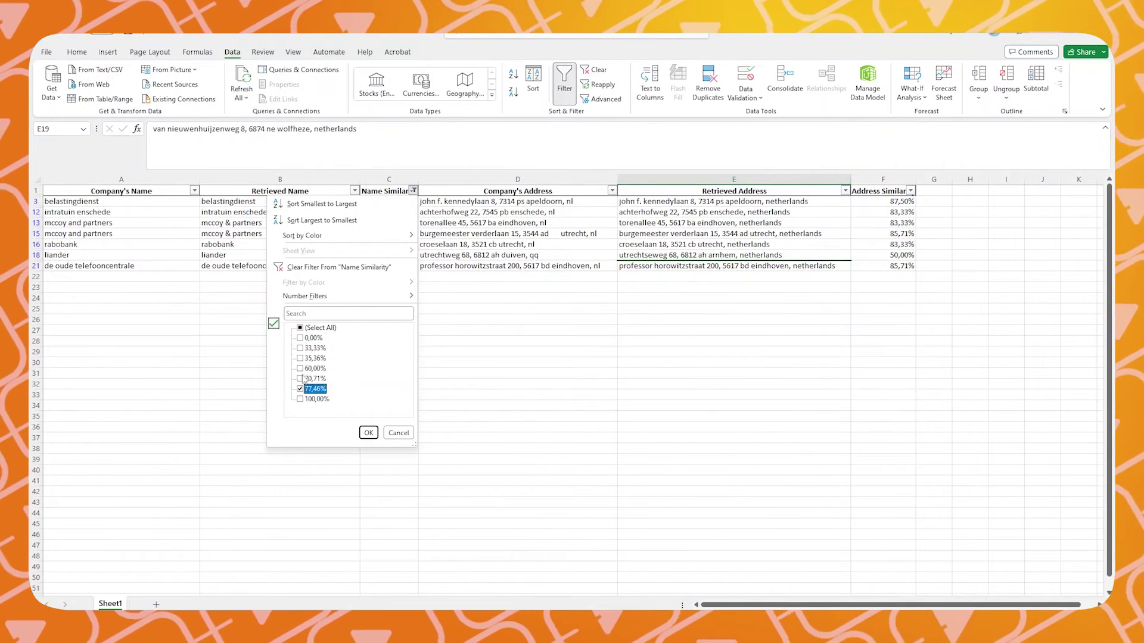
left_click(301, 368)
left_click(301, 378)
left_click(368, 432)
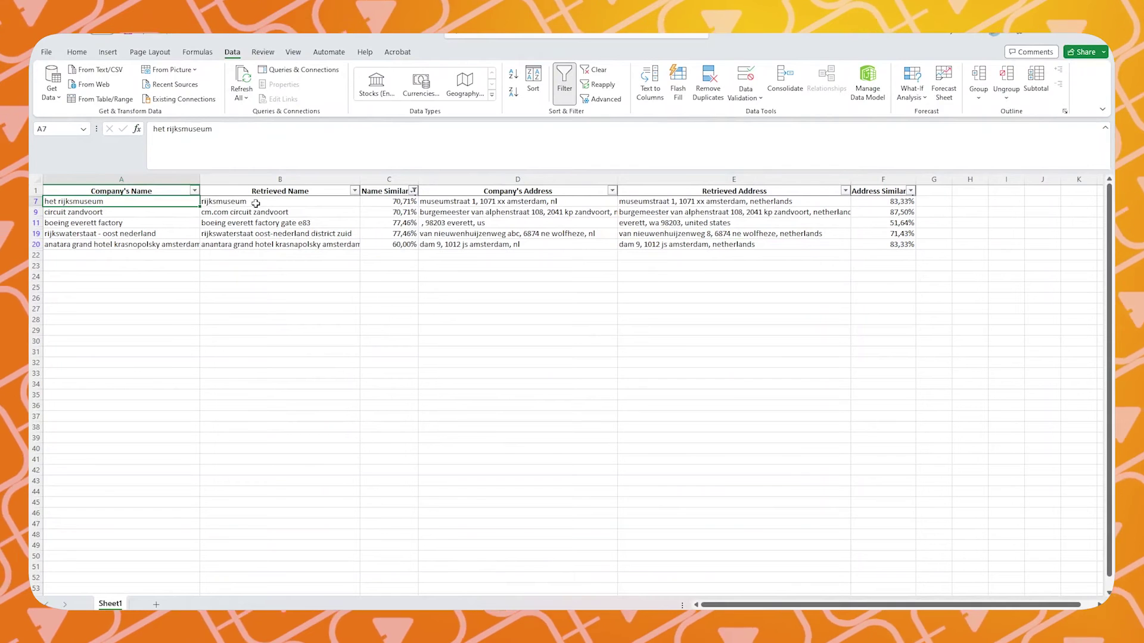
left_click(258, 203)
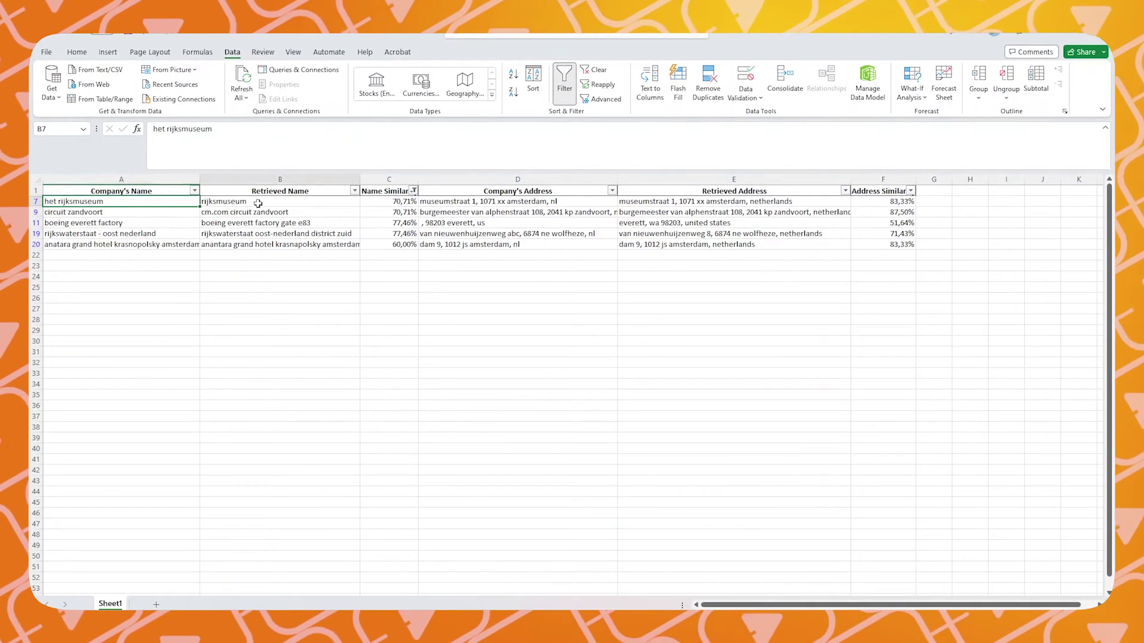
left_click(120, 216)
left_click(226, 213)
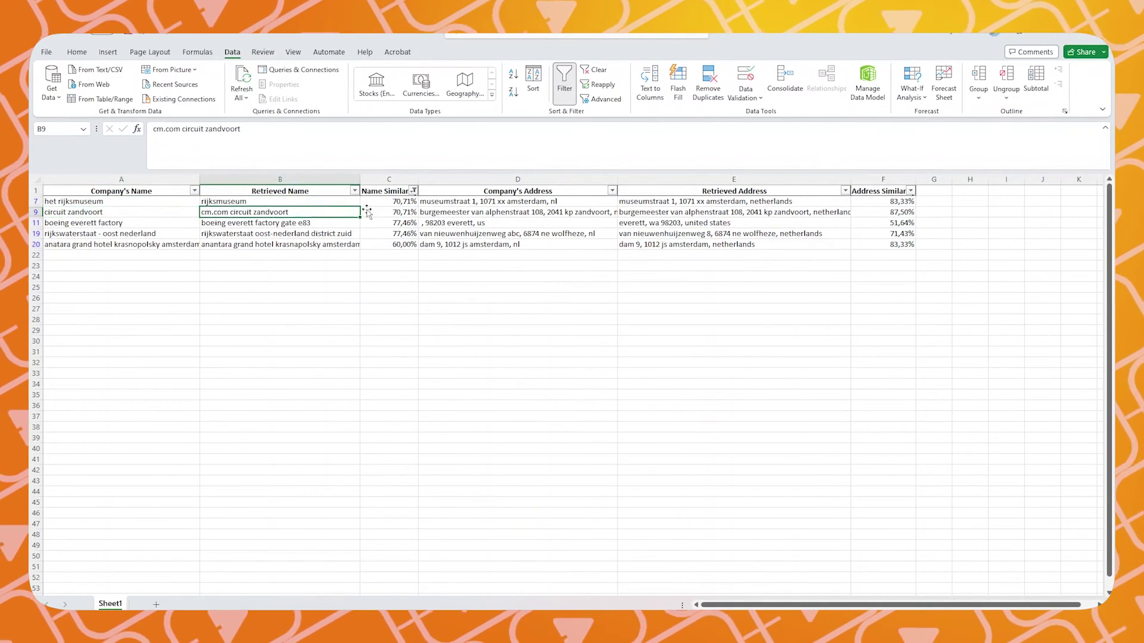
Filter Name Similarity to the values containing 3 and compare the company names with the retrieved names in both rows.
left_click(413, 191)
type("3")
key("Return")
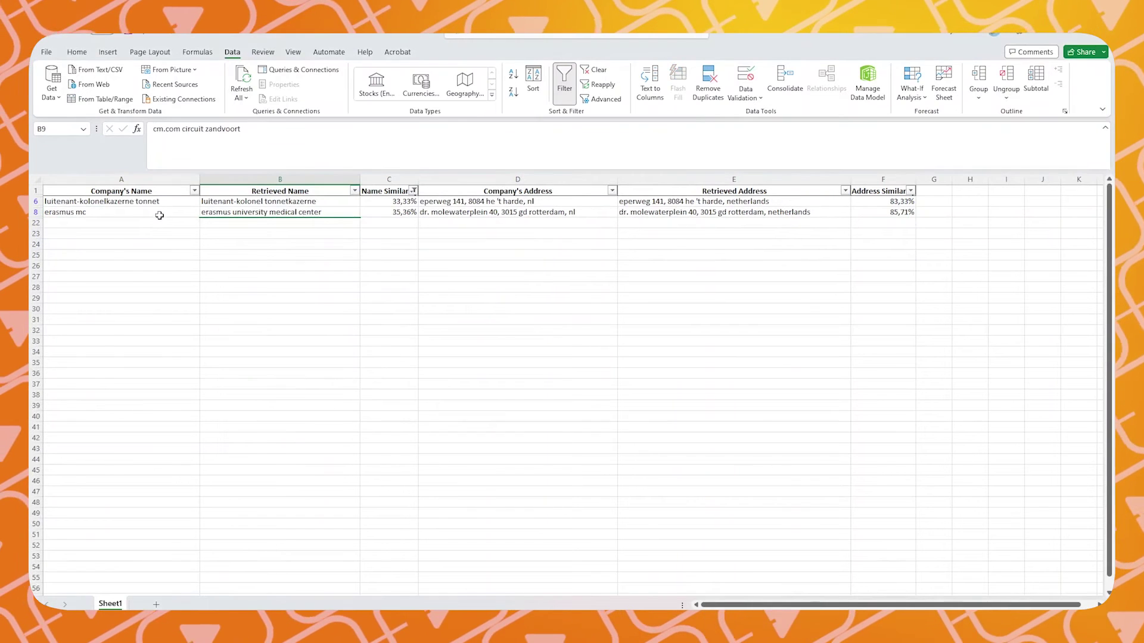
left_click(181, 212)
left_click(218, 214)
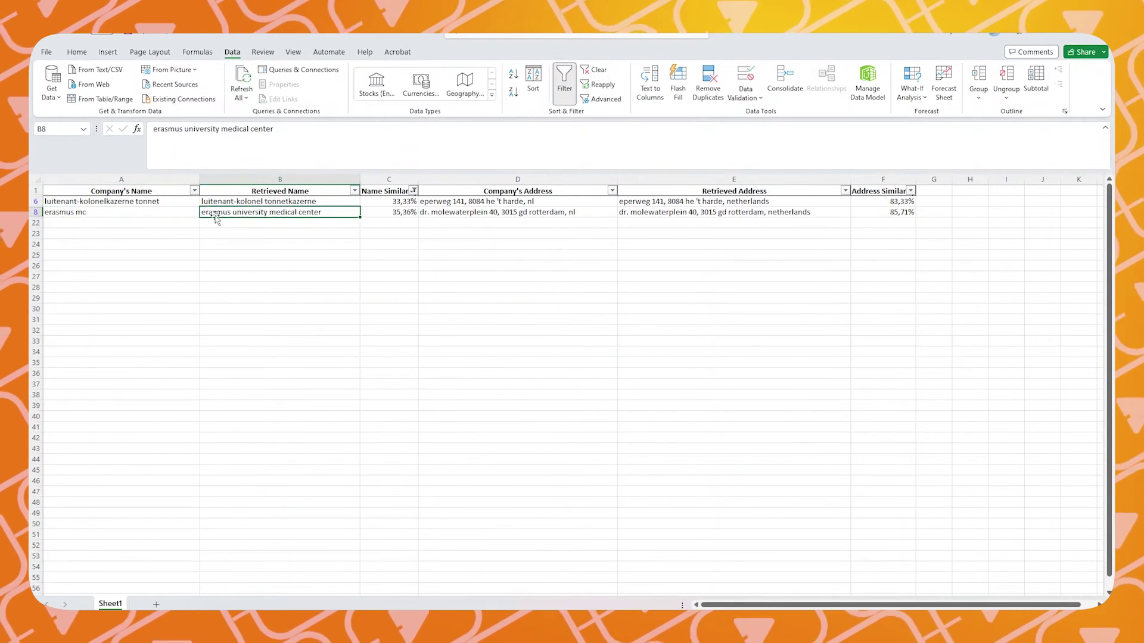
left_click(151, 201)
left_click(234, 203)
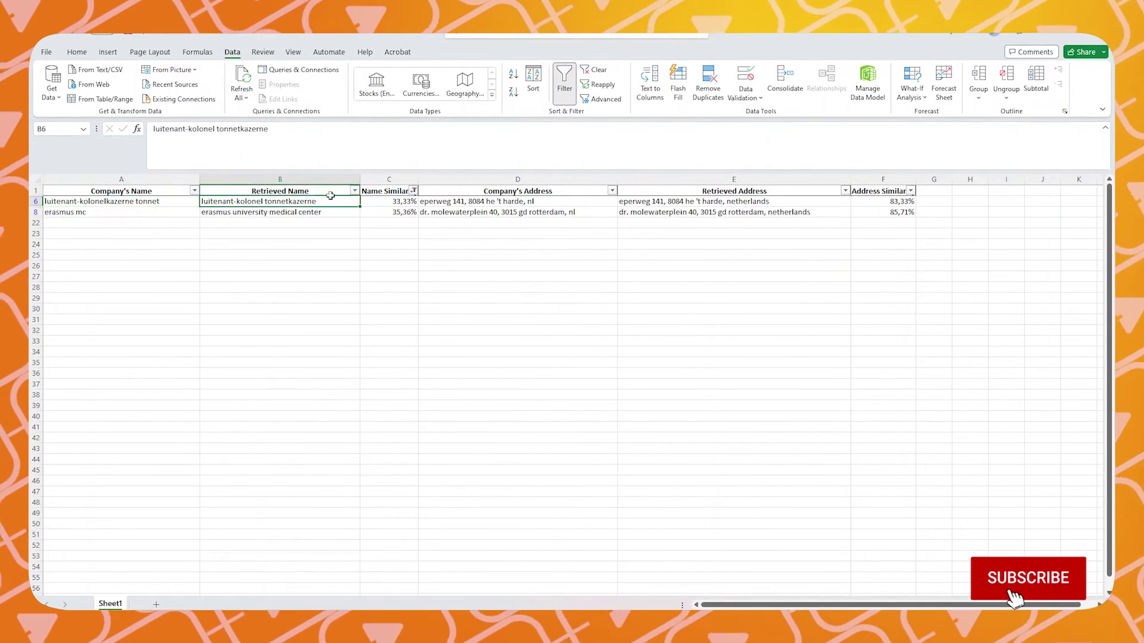
Change the Name Similarity filter to show only the rows with 0,00%.
left_click(413, 191)
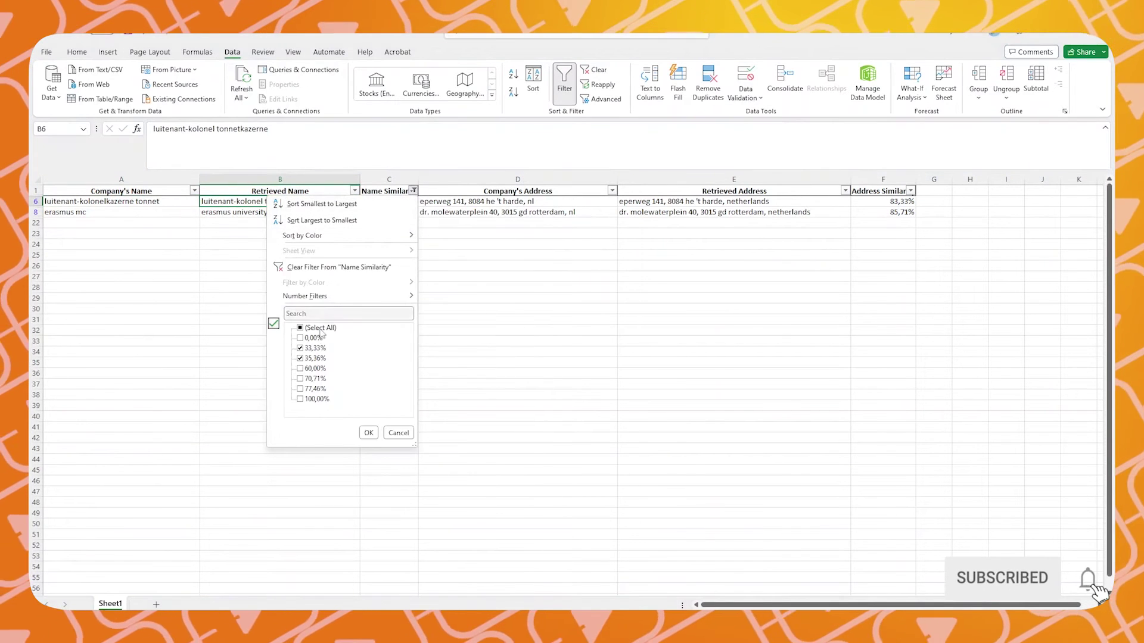
left_click(312, 339)
left_click(314, 348)
left_click(314, 358)
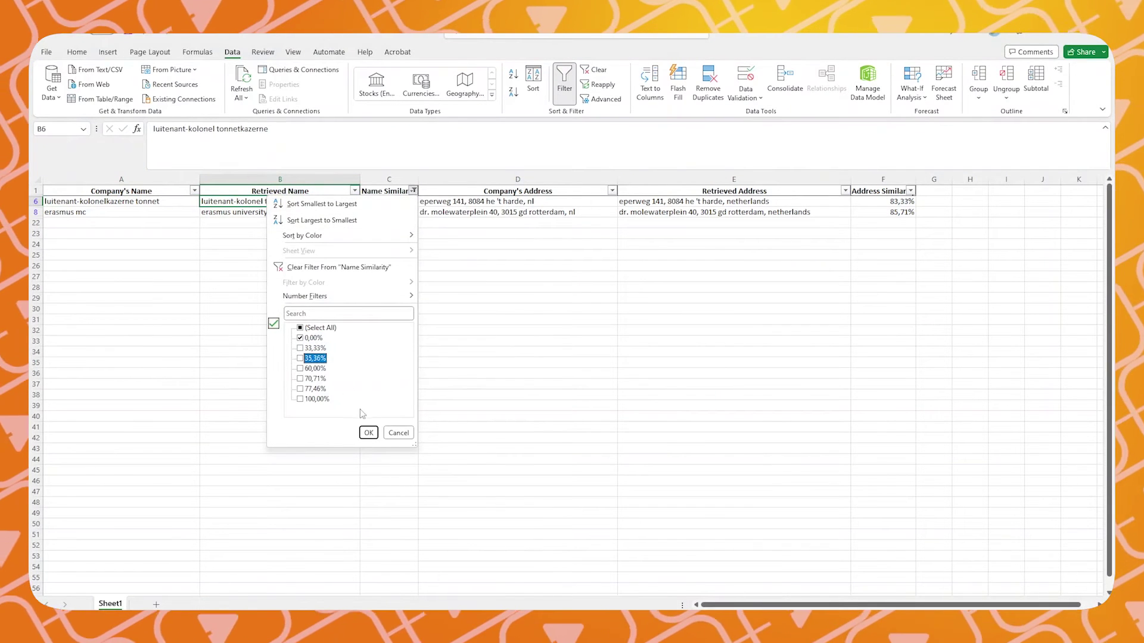
left_click(367, 433)
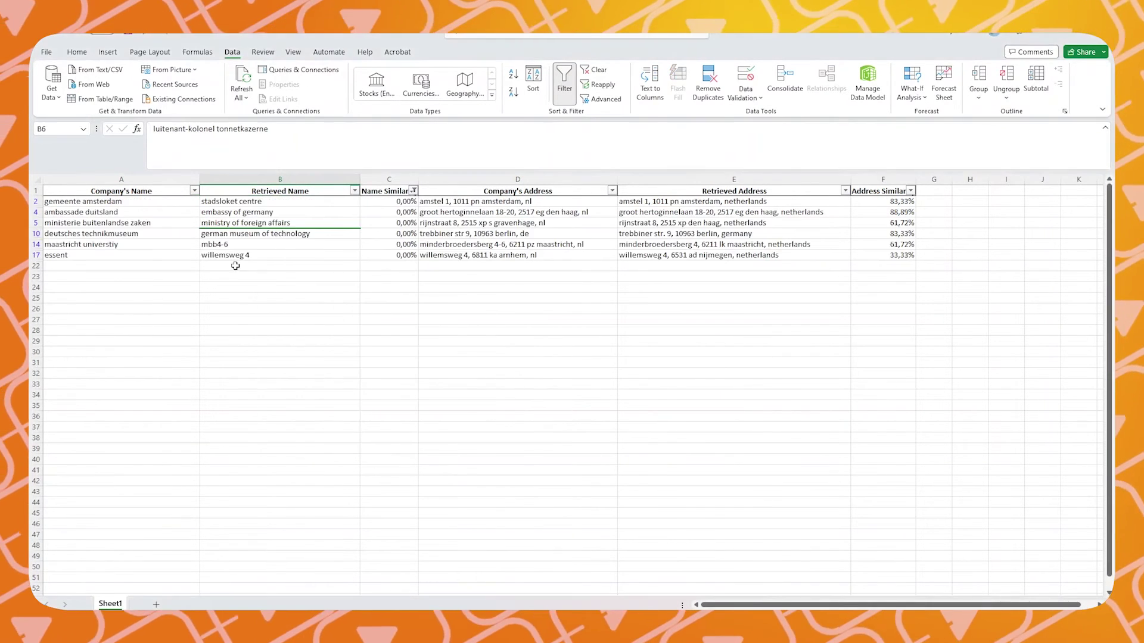
Compare the company and retrieved names for gemeente amsterdam, maastricht universtiy and essent.
left_click(160, 204)
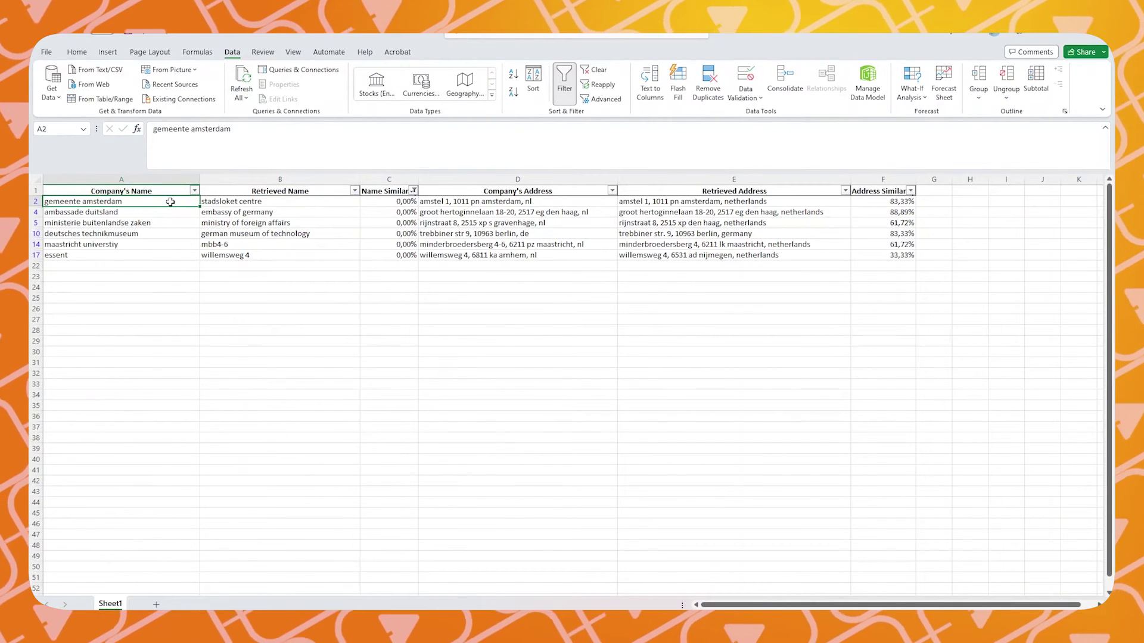
left_click(259, 204)
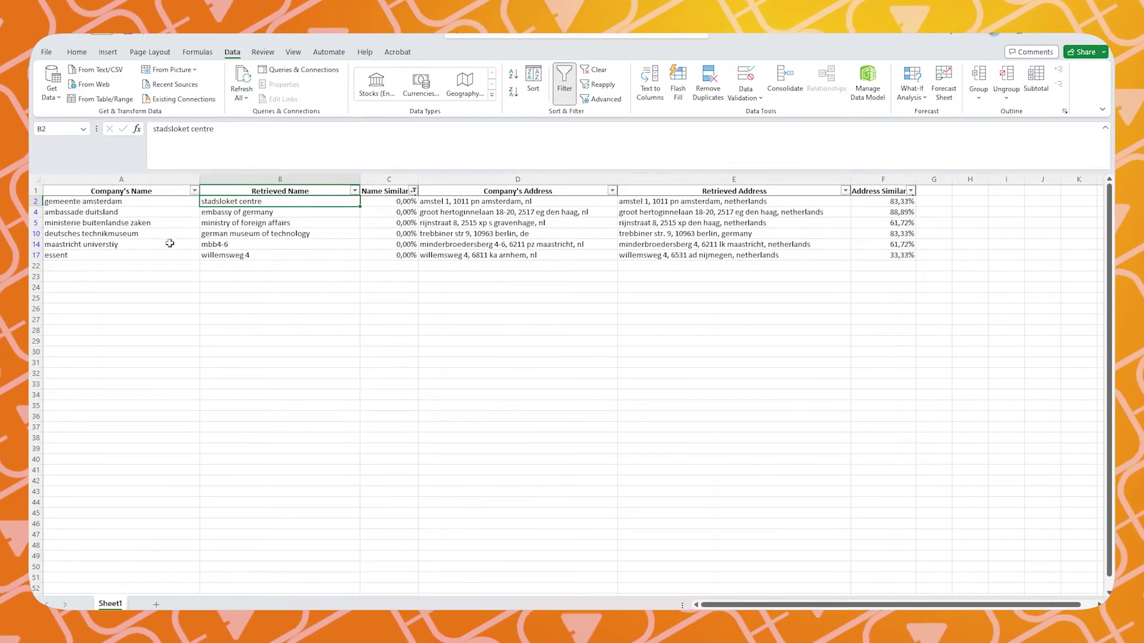
left_click(131, 245)
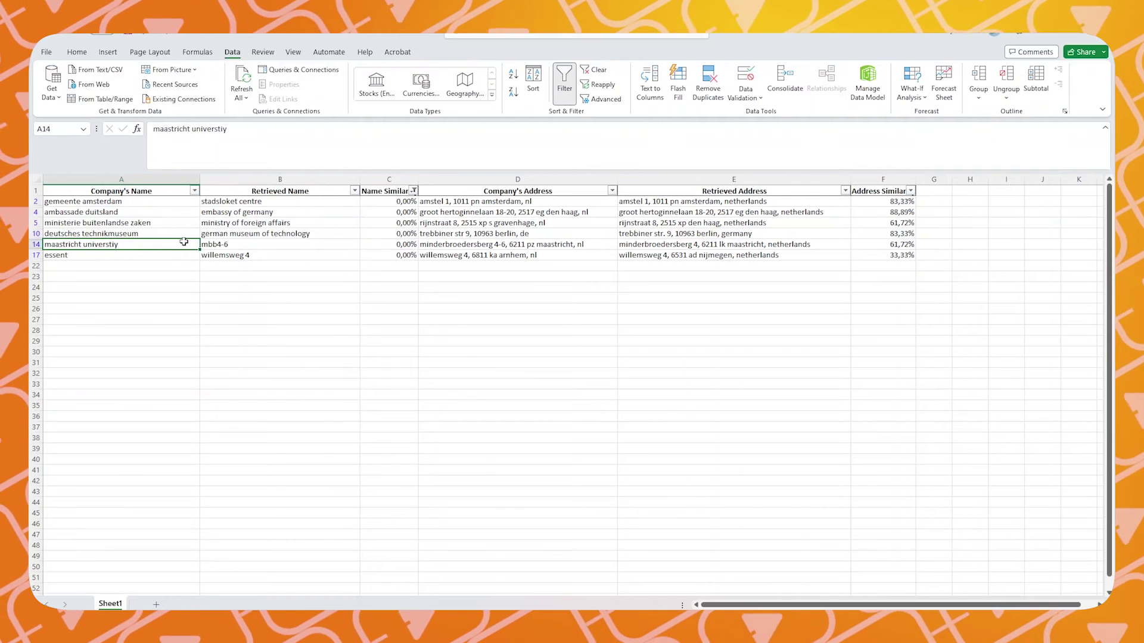
left_click(223, 246)
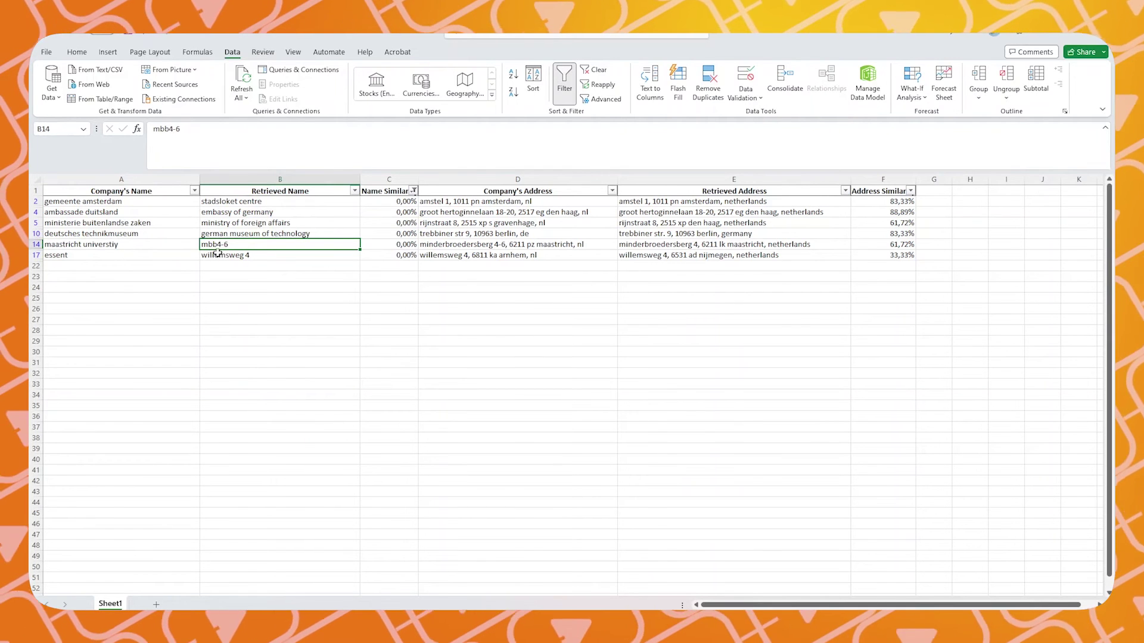
left_click(219, 255)
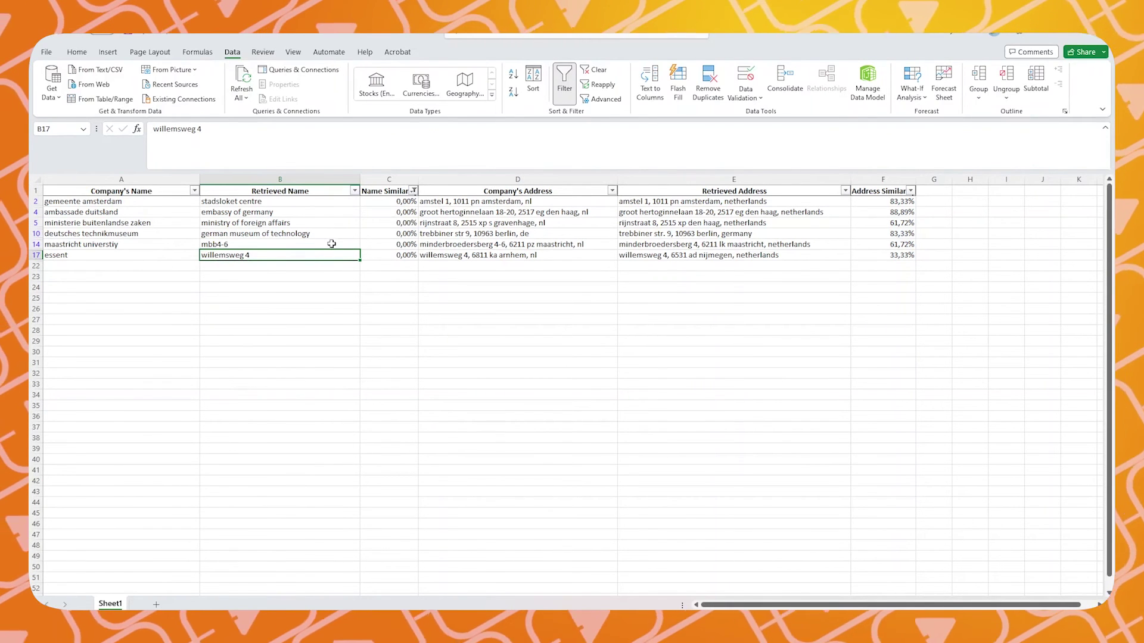
Clear the Name Similarity filter and compare the company and retrieved addresses for liander and rijkswaterstaat - oost nederland.
left_click(597, 70)
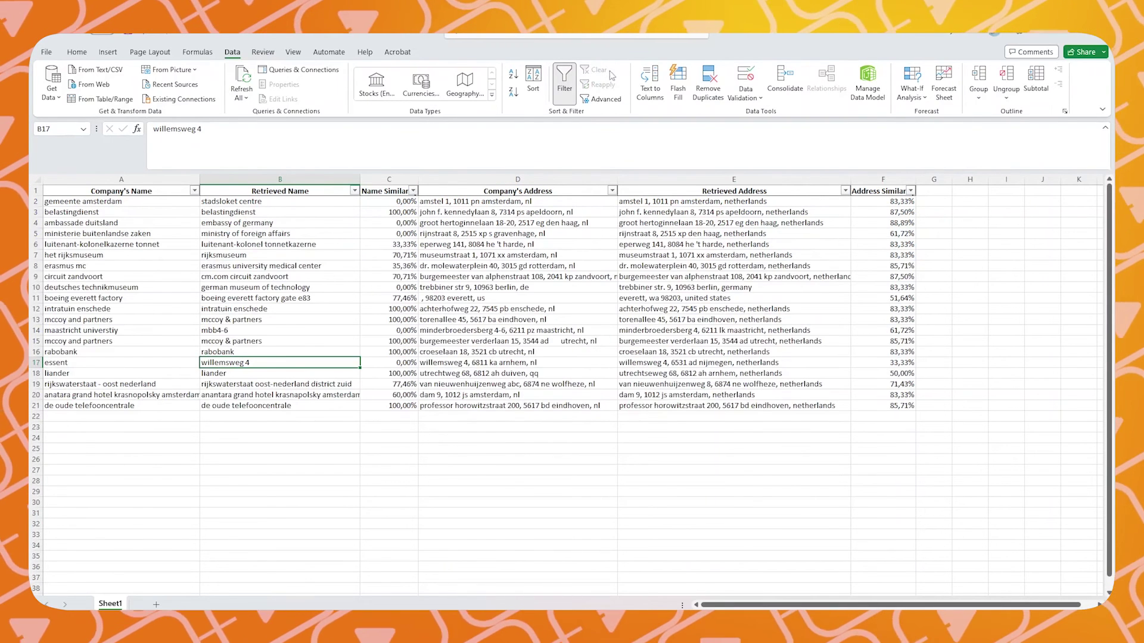
left_click(536, 374)
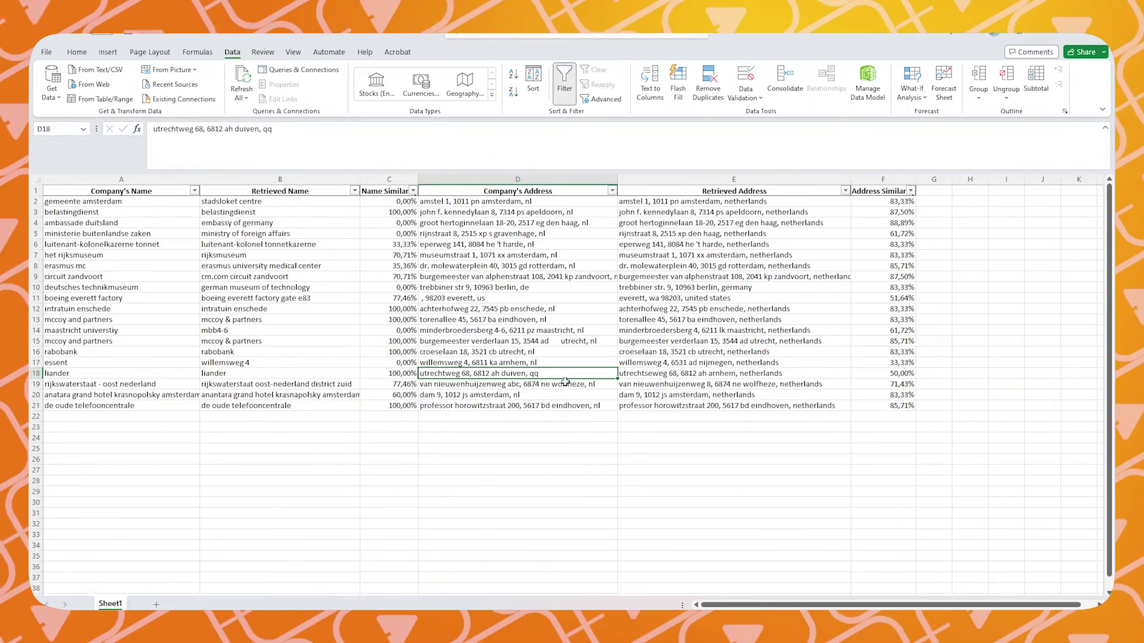
left_click(702, 375)
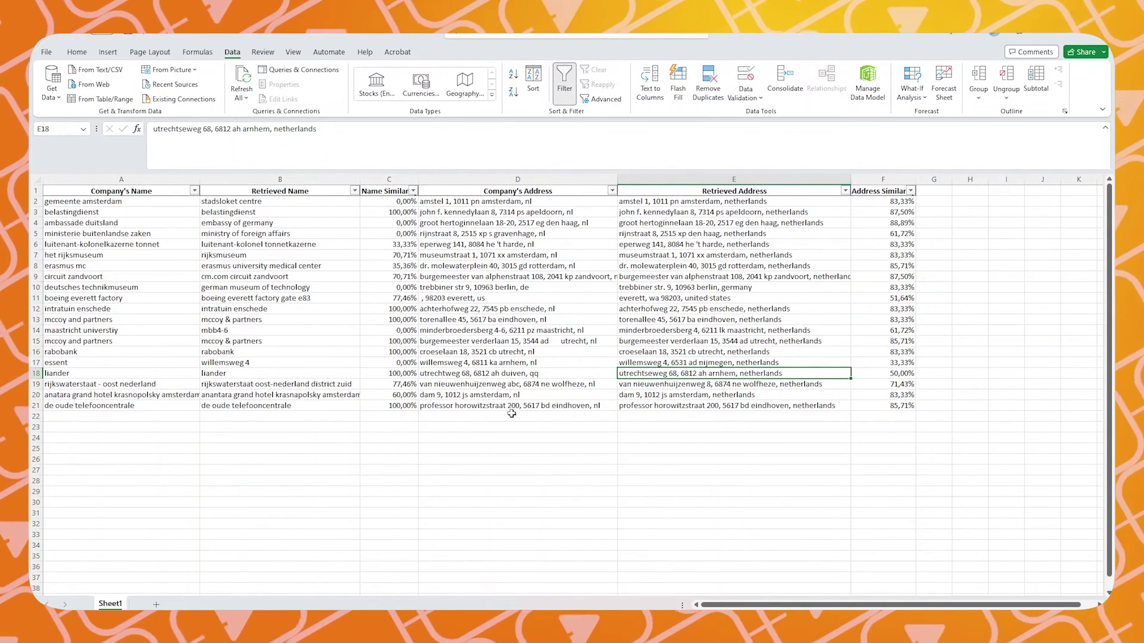
left_click(513, 385)
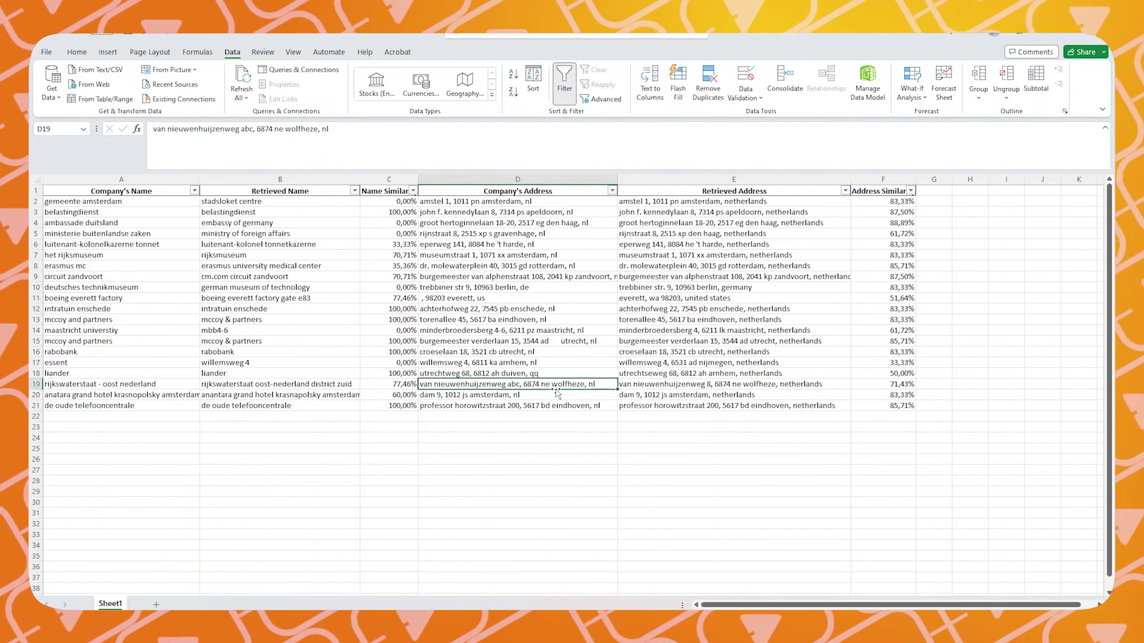
key("Right")
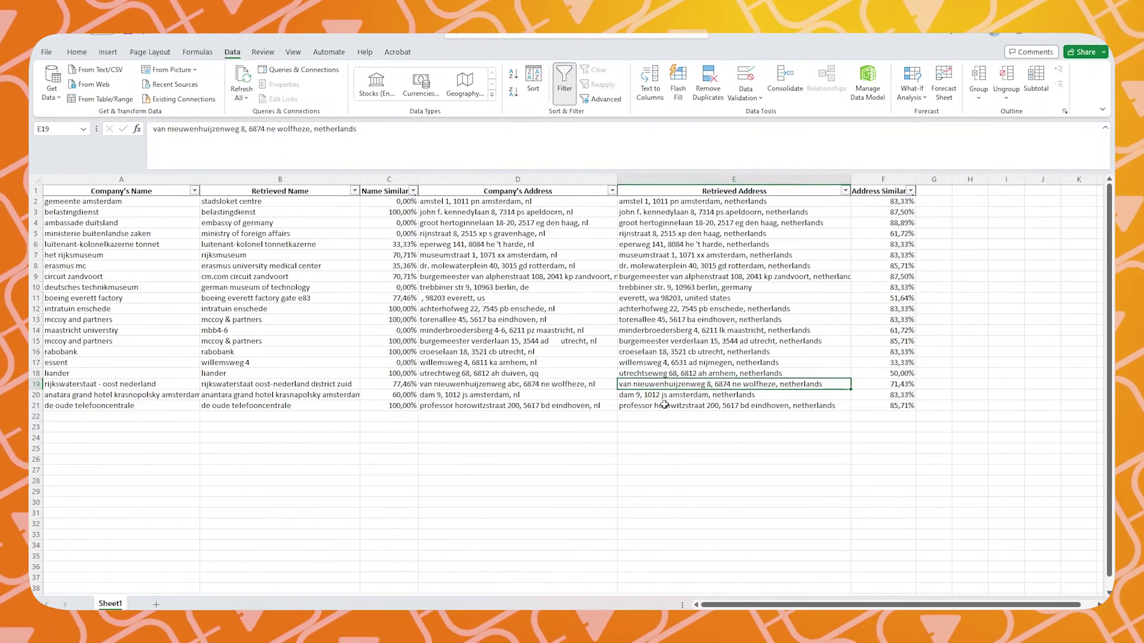
Filter Address Similarity to 83,33%, 85,71%, 87,50% and 88,89%, and examine the company's address for gemeente amsterdam.
left_click(911, 191)
left_click(822, 329)
scroll(846, 379, "down", 1)
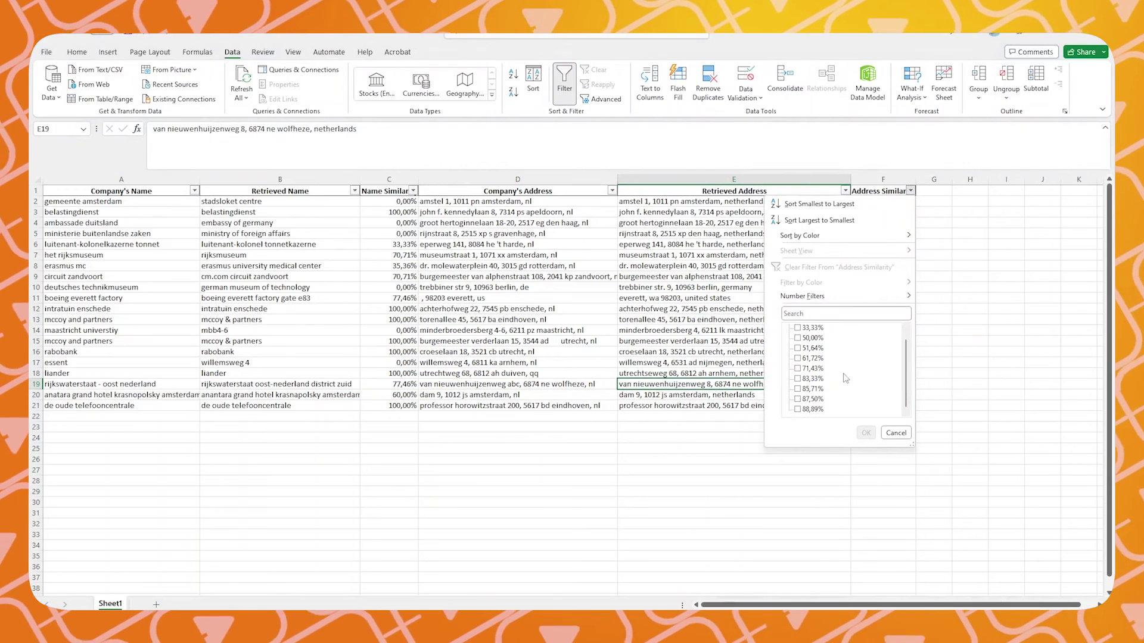
left_click(816, 410)
left_click(815, 399)
left_click(814, 389)
left_click(813, 379)
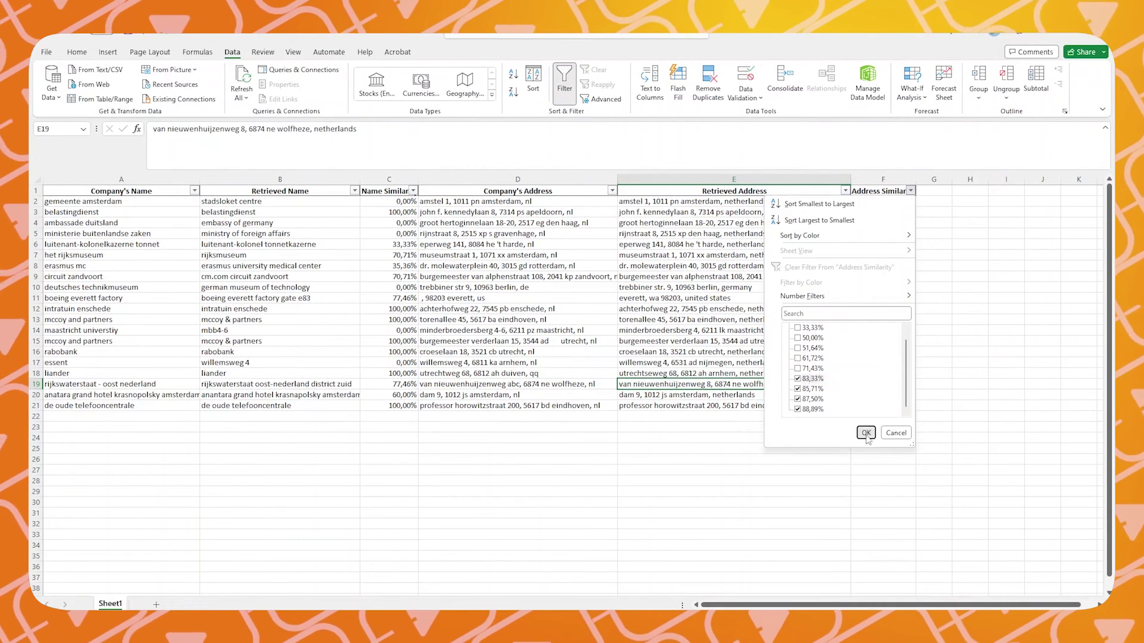
left_click(866, 433)
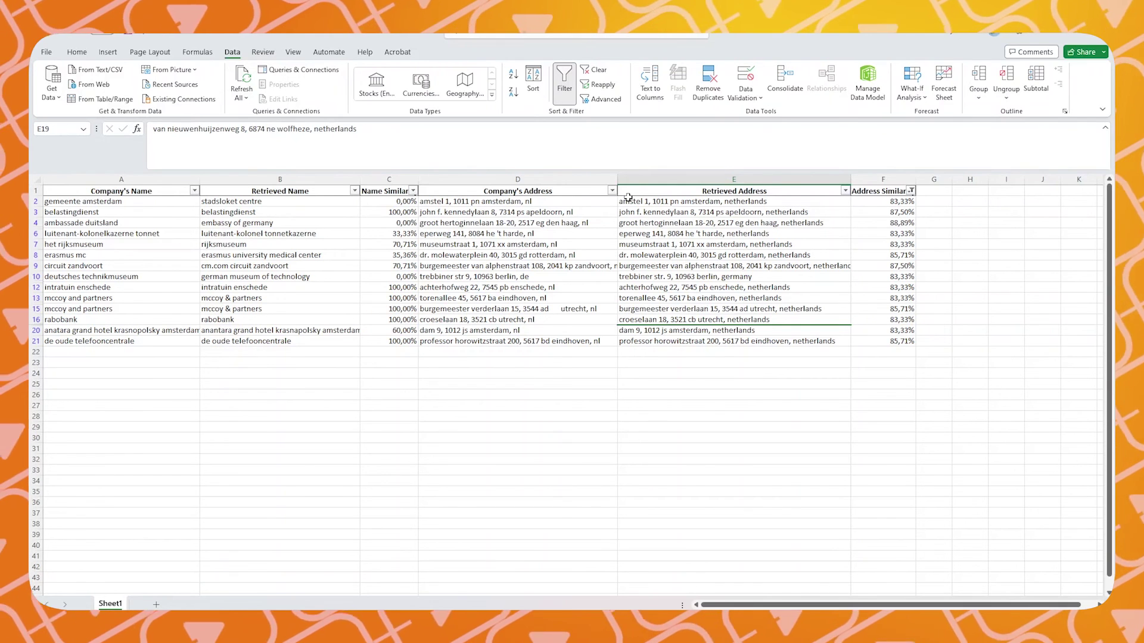
left_click(600, 202)
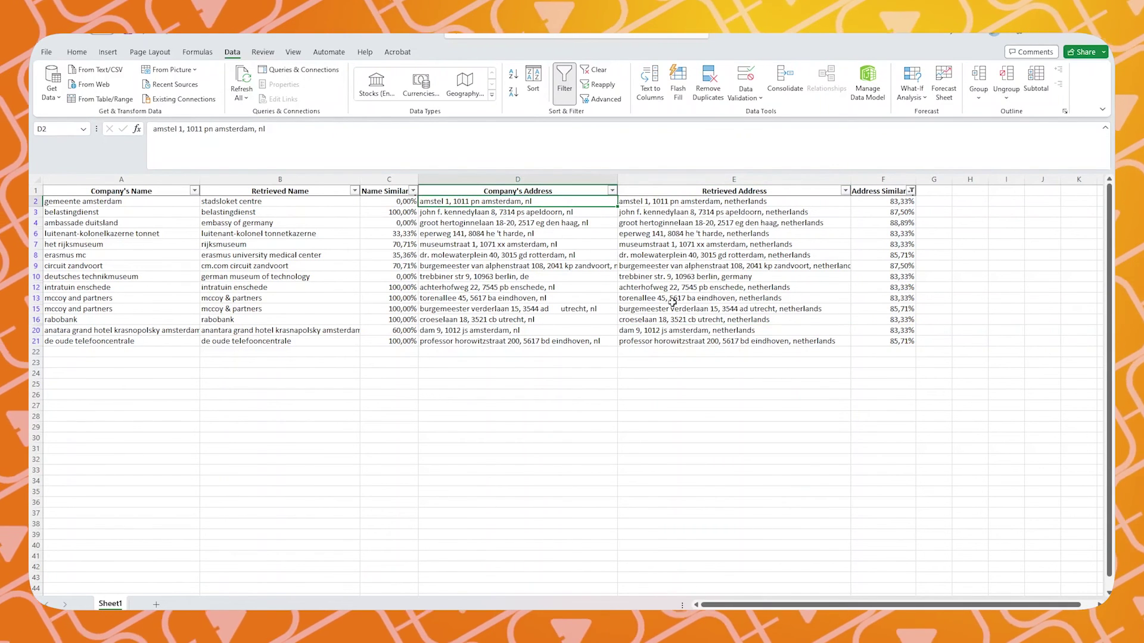
Change the Address Similarity filter to show only the rows with 33,33%, 50,00% and 51,64%.
left_click(911, 191)
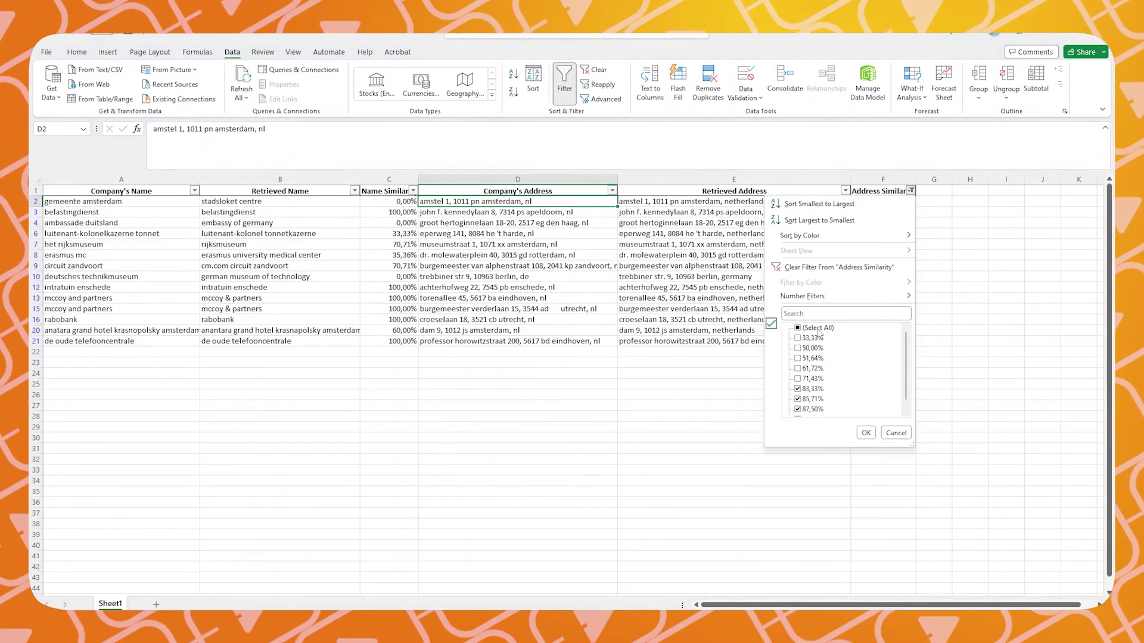
left_click(818, 329)
left_click(818, 328)
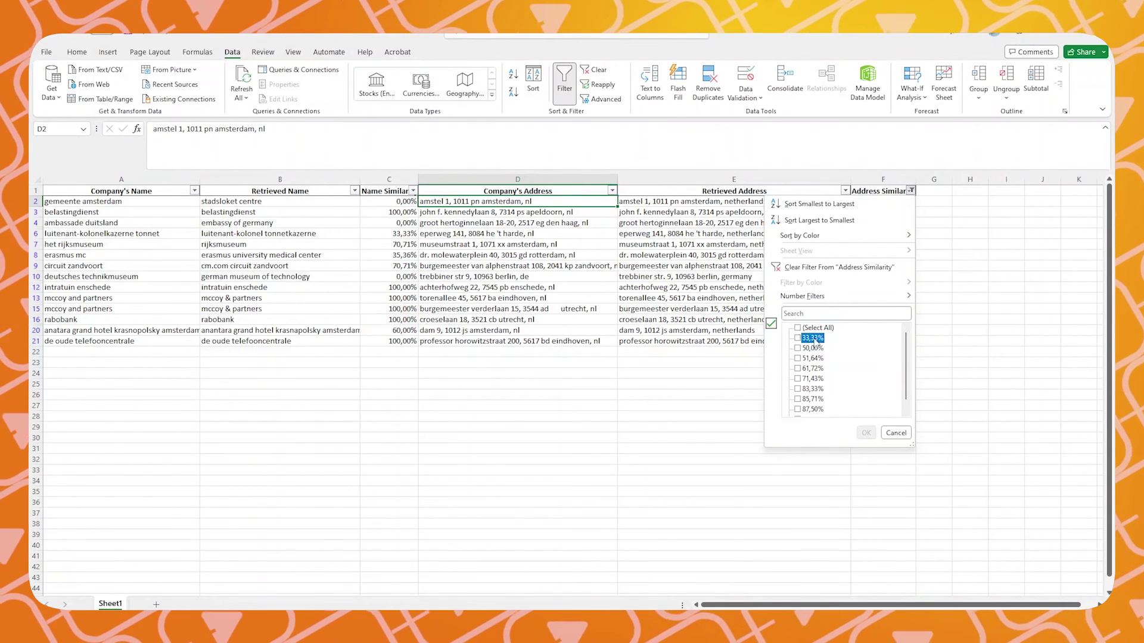
left_click(812, 337)
left_click(812, 348)
left_click(812, 358)
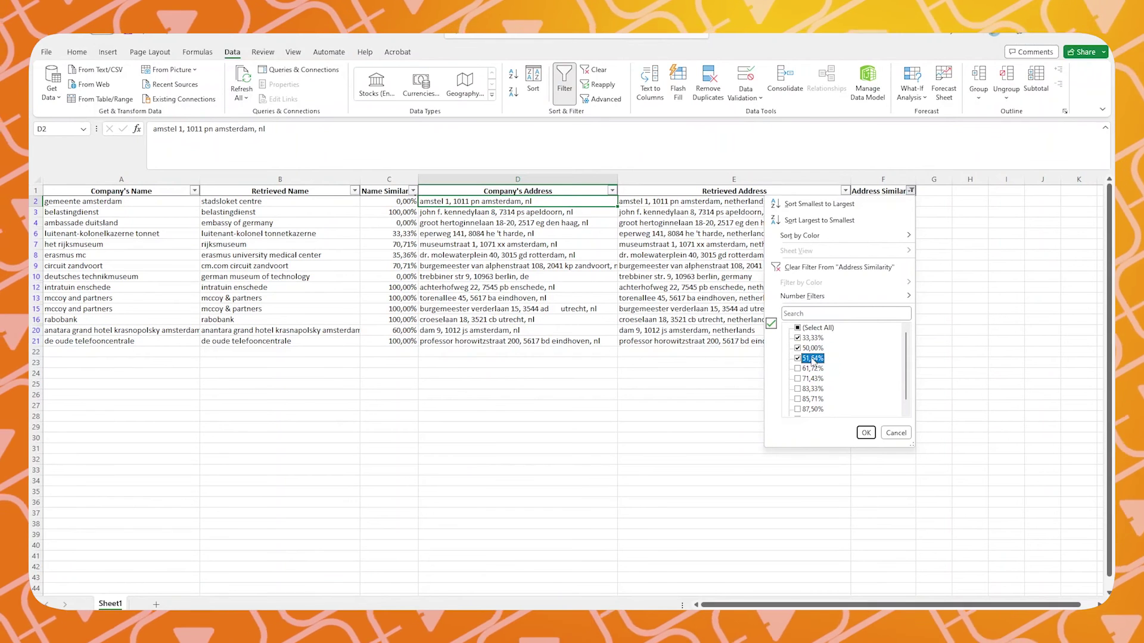
left_click(865, 434)
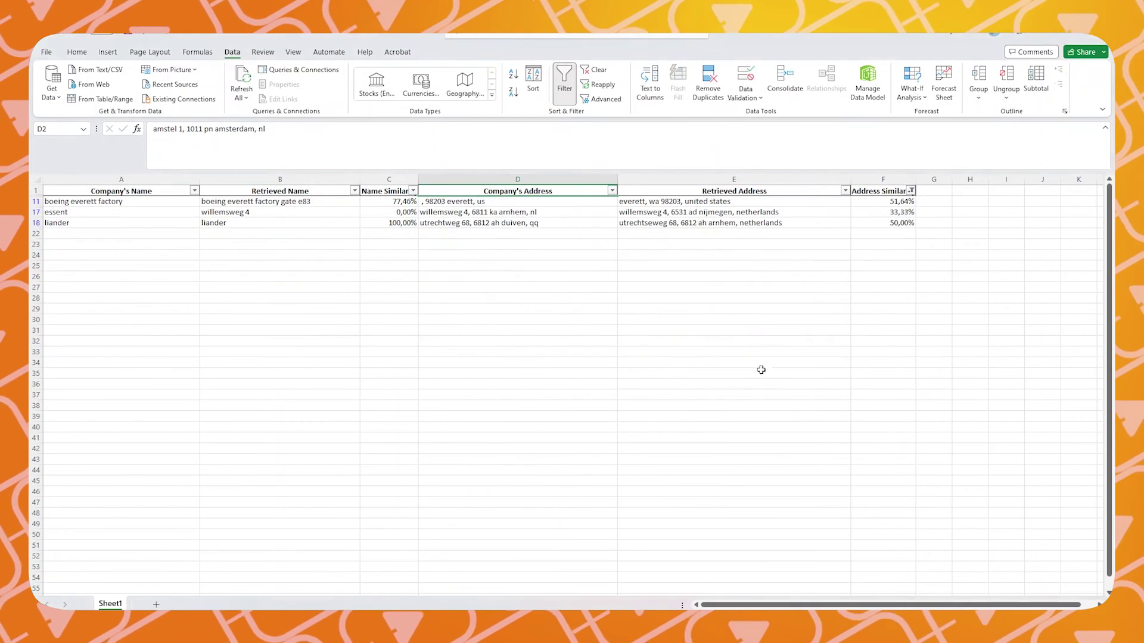
Compare the company and retrieved addresses for boeing everett factory, essent and liander.
left_click(611, 213)
left_click(599, 200)
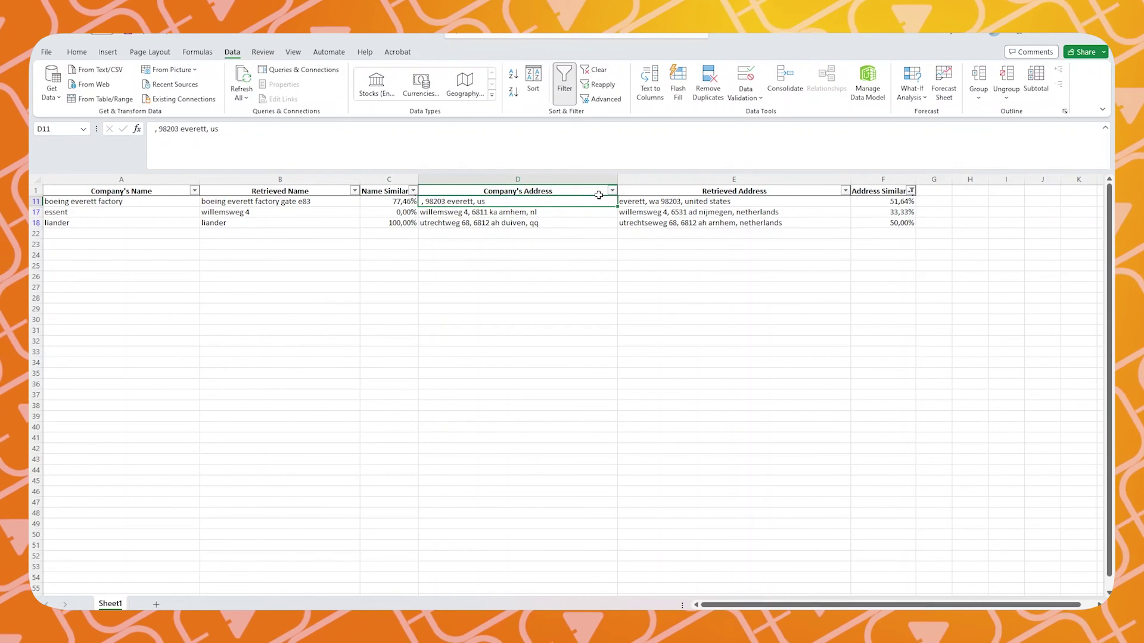
left_click(565, 214)
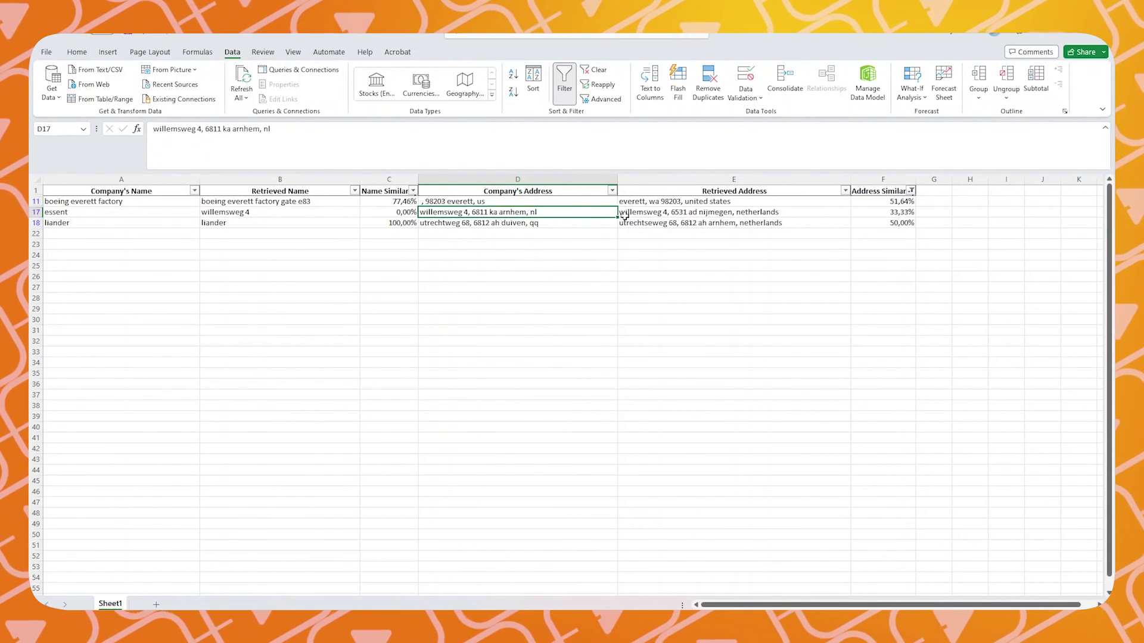
left_click(540, 223)
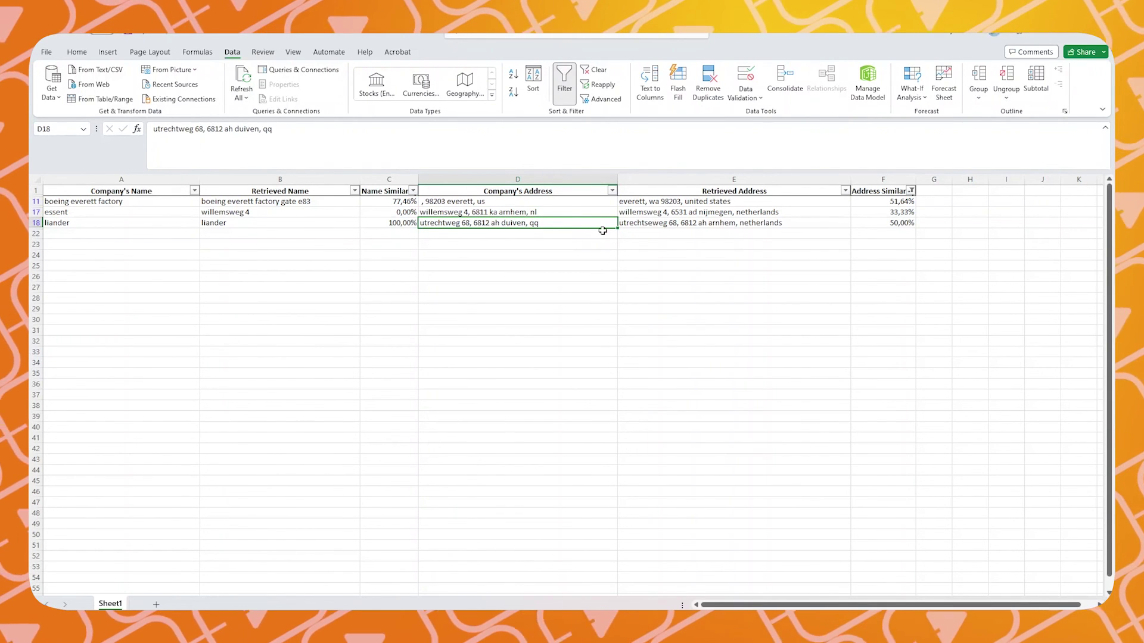
left_click(737, 223)
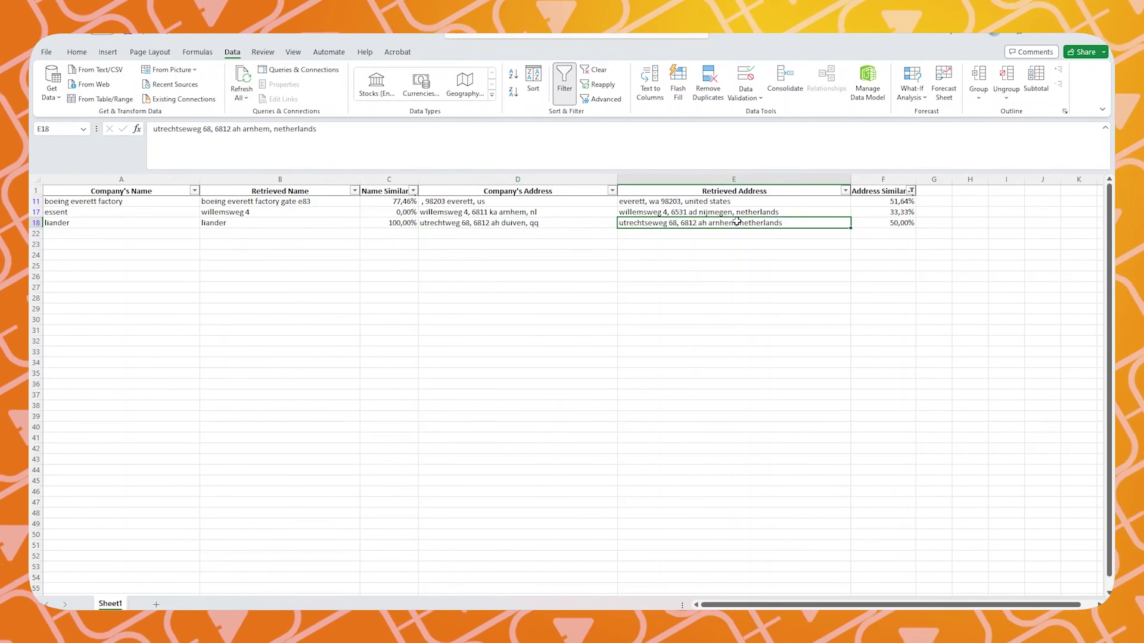